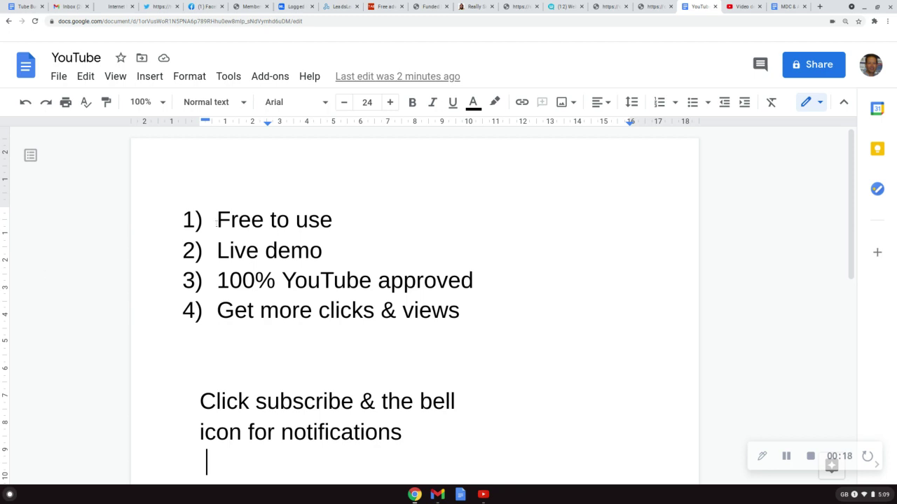
- Go through the document's four numbered points and the subscribe note, highlighting each one in turn
{"action": "left_click_drag", "start_coordinate": [217, 222], "coordinate": [359, 217]}
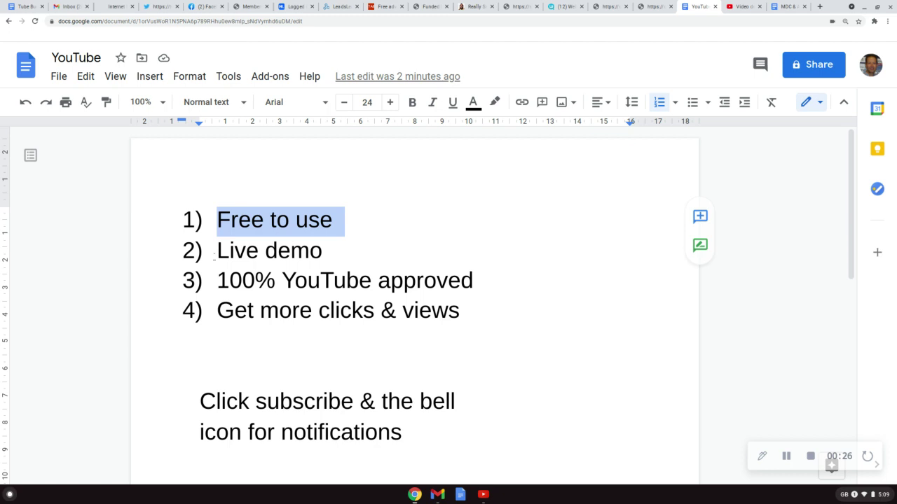
{"action": "left_click_drag", "start_coordinate": [215, 255], "coordinate": [324, 242]}
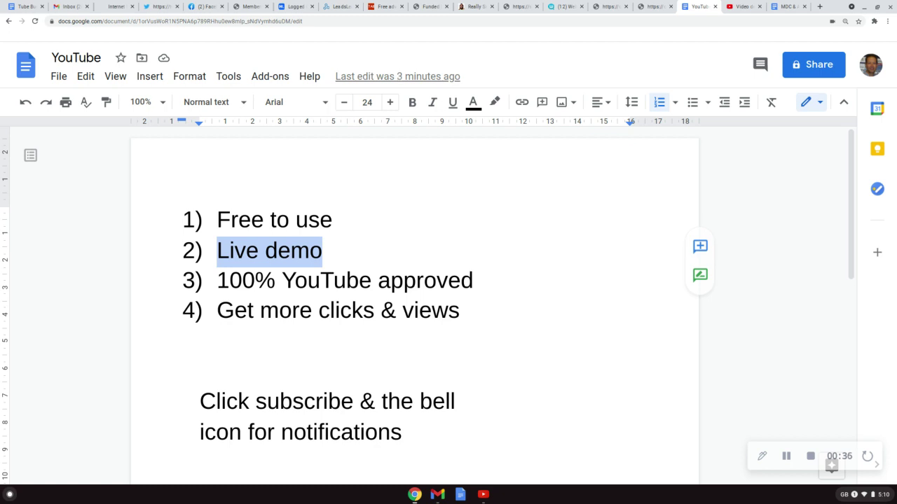
{"action": "left_click_drag", "start_coordinate": [217, 280], "coordinate": [488, 284]}
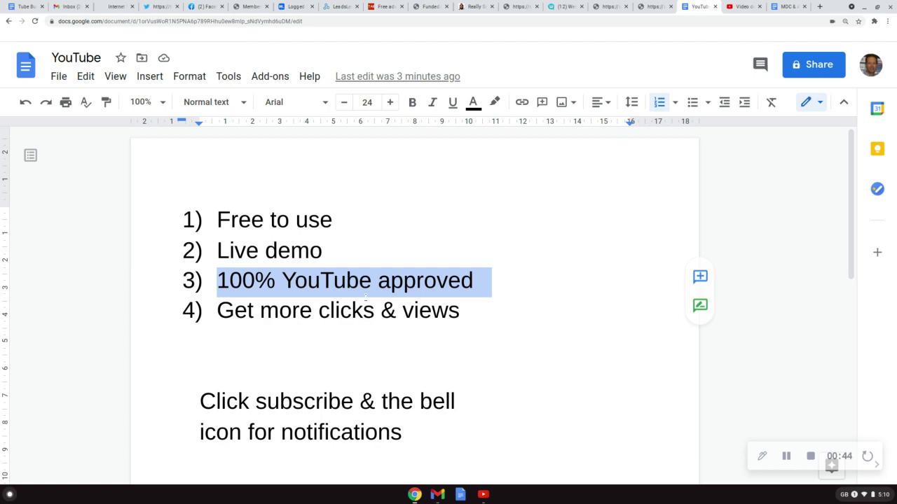
{"action": "left_click", "coordinate": [218, 308]}
{"action": "left_click_drag", "start_coordinate": [218, 308], "coordinate": [466, 315]}
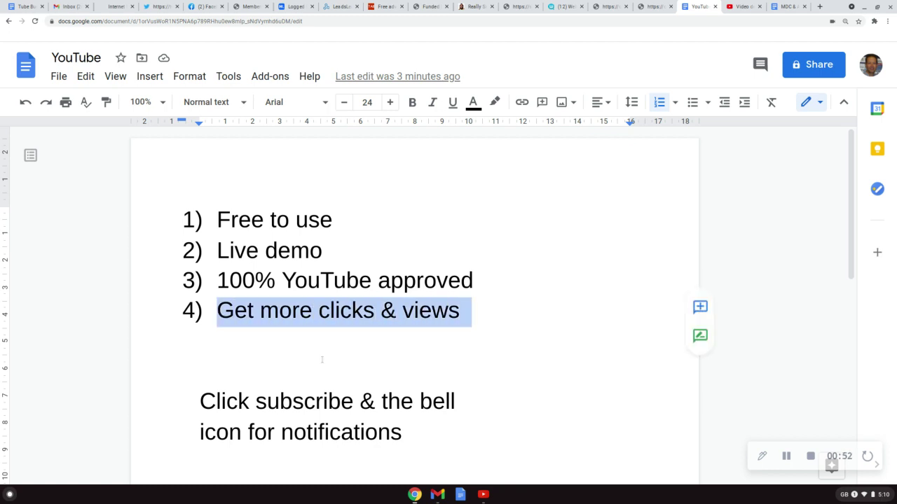
{"action": "left_click", "coordinate": [200, 400]}
{"action": "left_click_drag", "start_coordinate": [200, 400], "coordinate": [457, 429]}
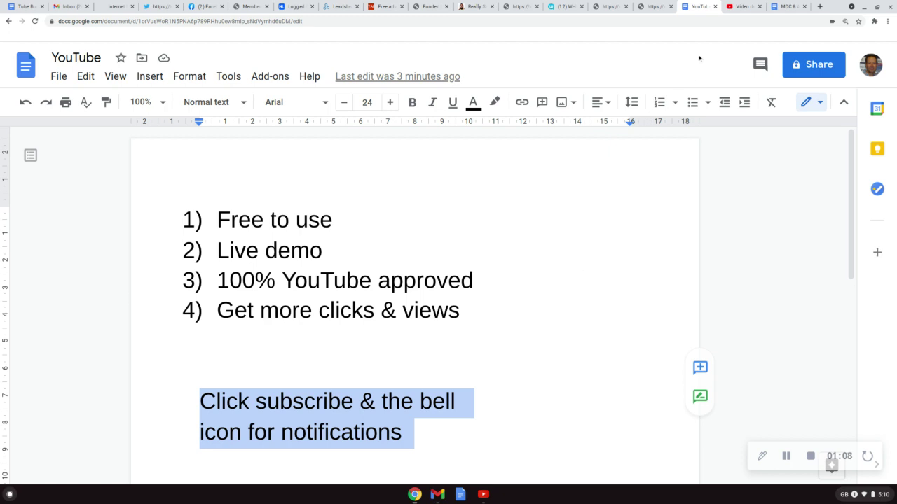
- Switch to the video's details page in YouTube Studio and open the Thumbnail Generator
{"action": "left_click", "coordinate": [730, 7]}
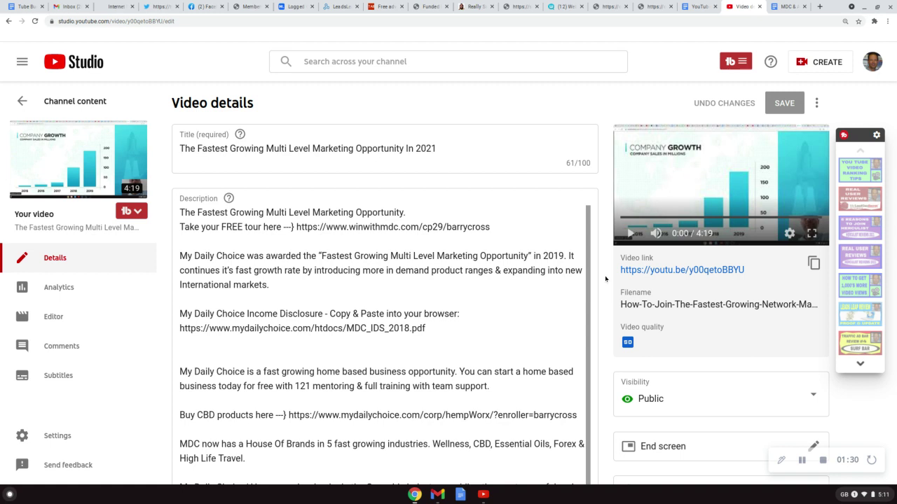
{"action": "scroll", "coordinate": [604, 275], "scroll_direction": "down", "scroll_amount": 2}
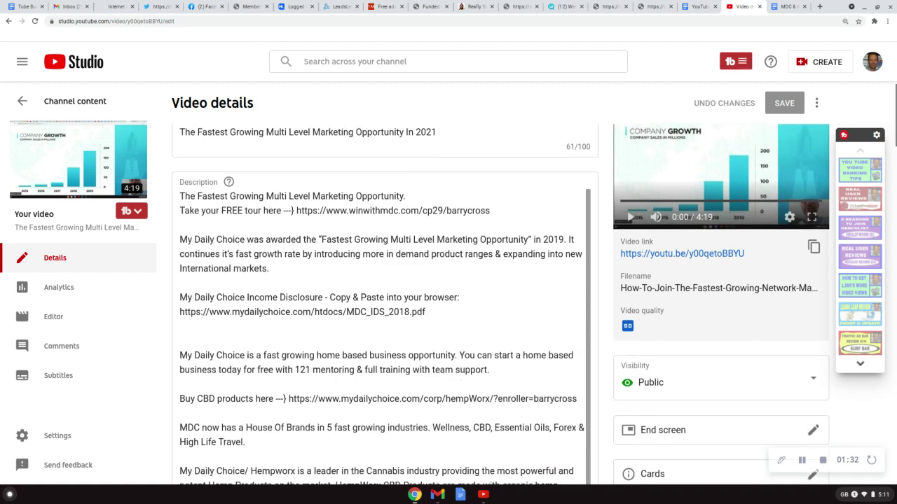
{"action": "scroll", "coordinate": [500, 304], "scroll_direction": "down", "scroll_amount": 5}
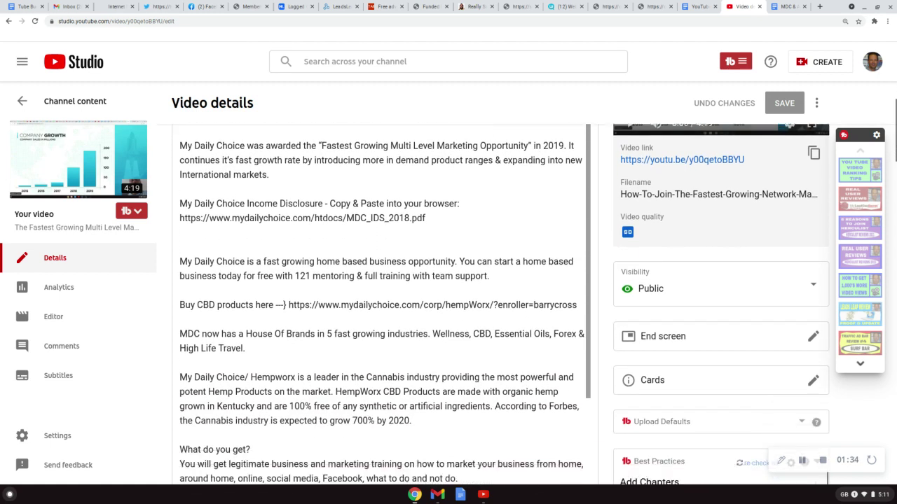
{"action": "scroll", "coordinate": [385, 301], "scroll_direction": "down", "scroll_amount": 8}
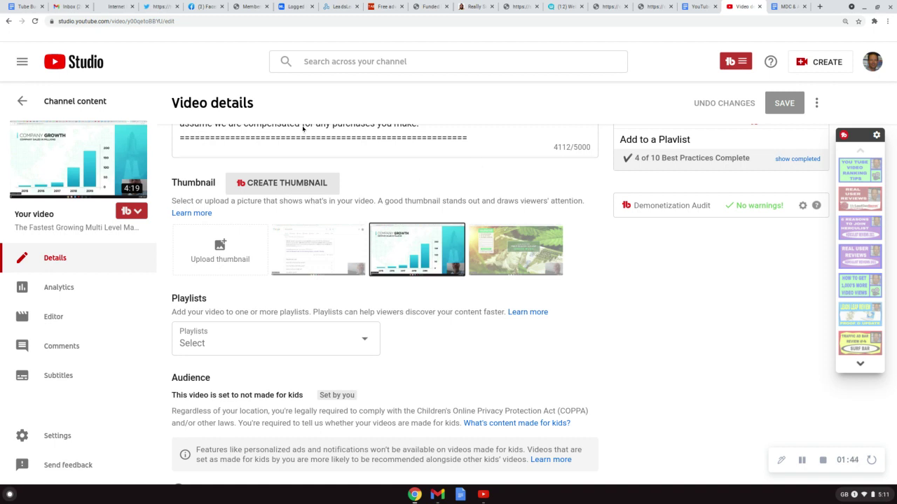
{"action": "left_click", "coordinate": [297, 186]}
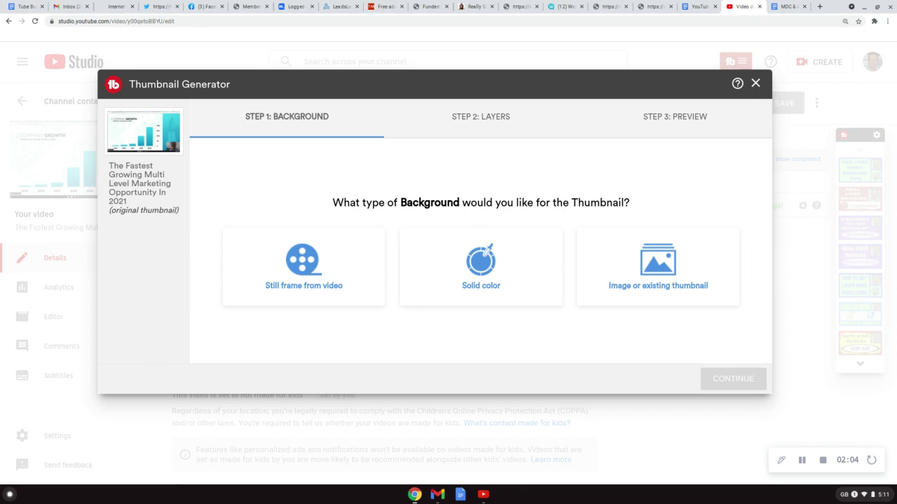
- Give the thumbnail a solid #fcf6f6 background and proceed to the Layers stage
{"action": "left_click", "coordinate": [485, 261]}
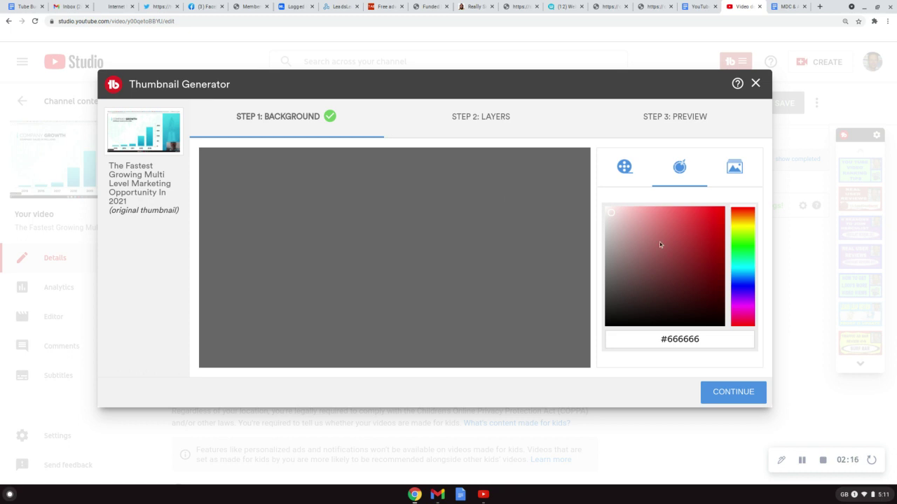
{"action": "left_click", "coordinate": [775, 9]}
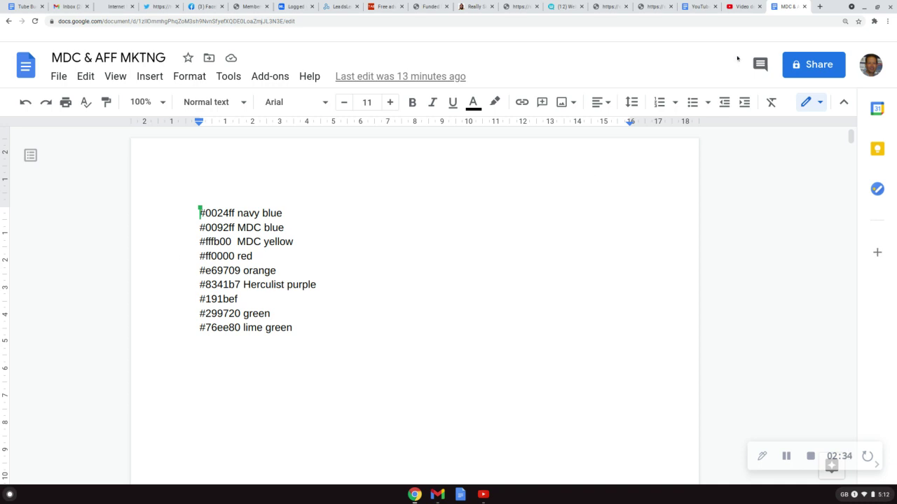
{"action": "left_click", "coordinate": [730, 8]}
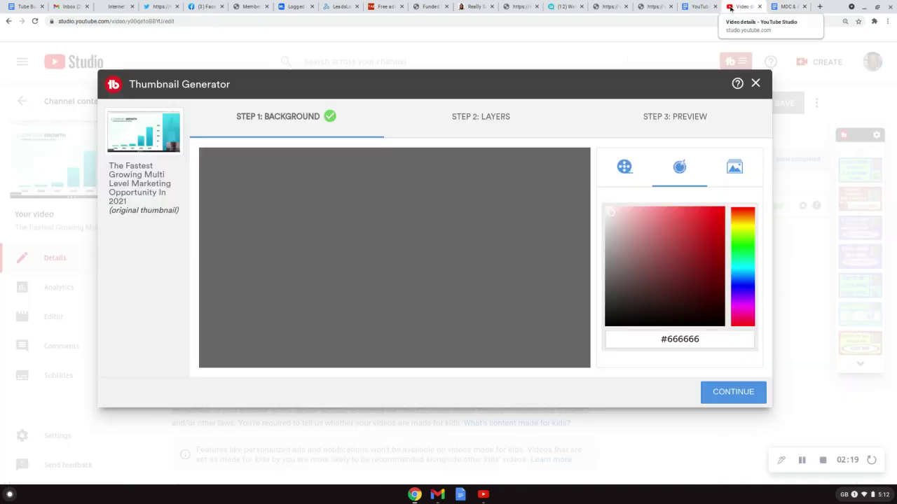
{"action": "left_click", "coordinate": [608, 211]}
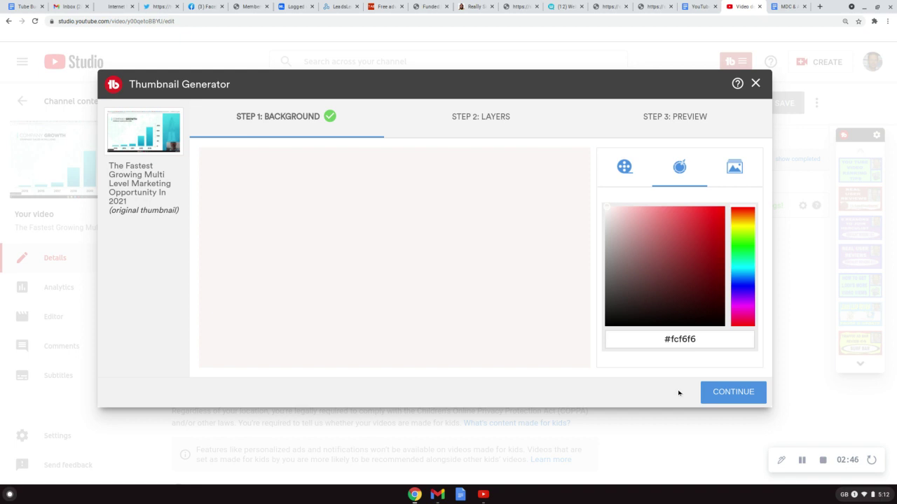
{"action": "left_click", "coordinate": [730, 393]}
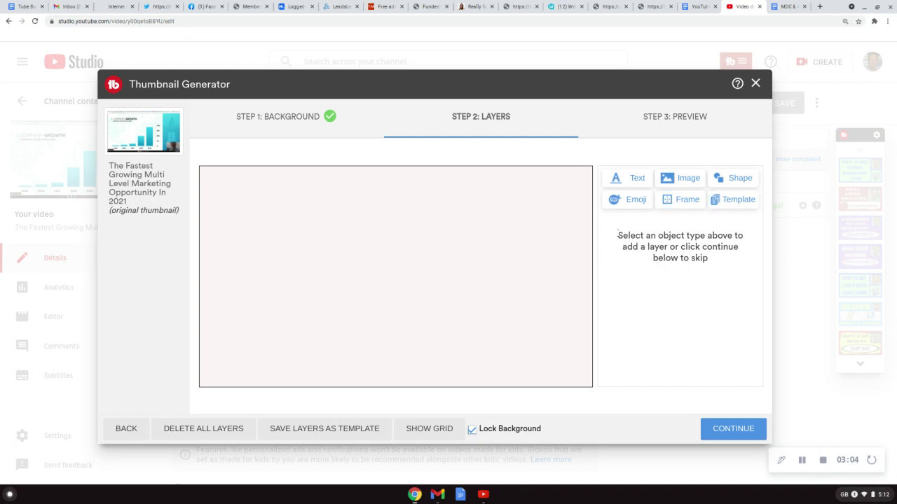
{"action": "left_click_drag", "start_coordinate": [617, 235], "coordinate": [719, 259]}
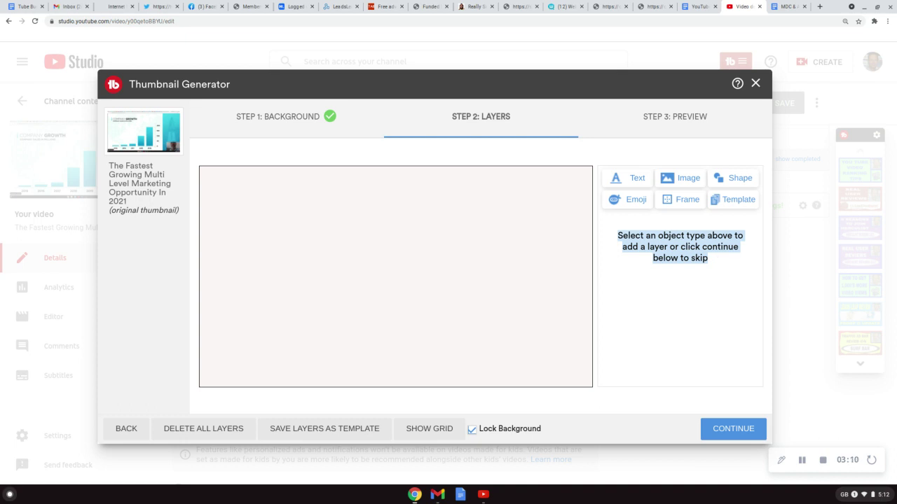
{"action": "left_click", "coordinate": [677, 283]}
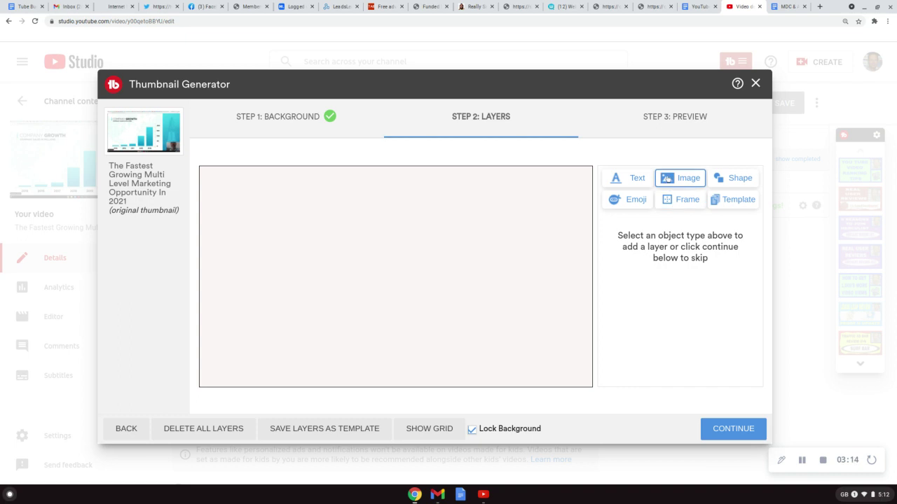
- Add the custom portrait photo as a layer, move it to the canvas's upper-right corner and enlarge it to about half the canvas height
{"action": "left_click", "coordinate": [666, 178]}
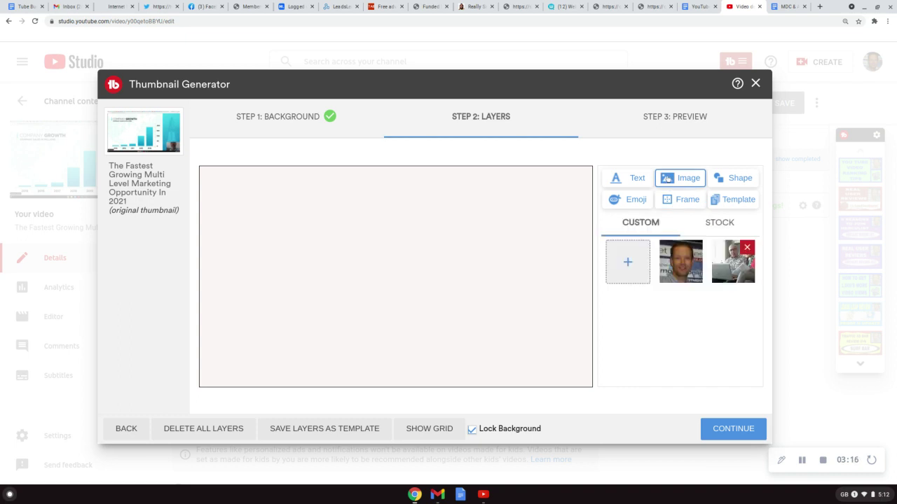
{"action": "left_click", "coordinate": [678, 258]}
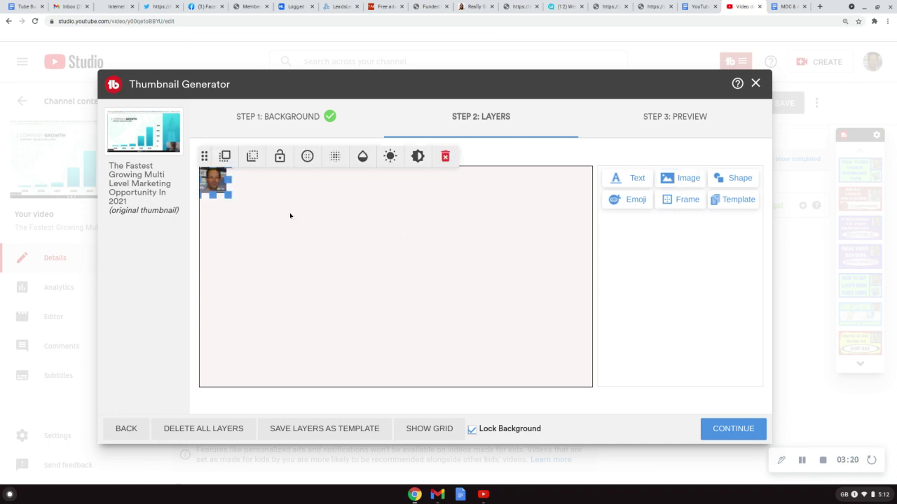
{"action": "left_click_drag", "start_coordinate": [215, 184], "coordinate": [580, 184]}
{"action": "left_click_drag", "start_coordinate": [581, 184], "coordinate": [580, 185]}
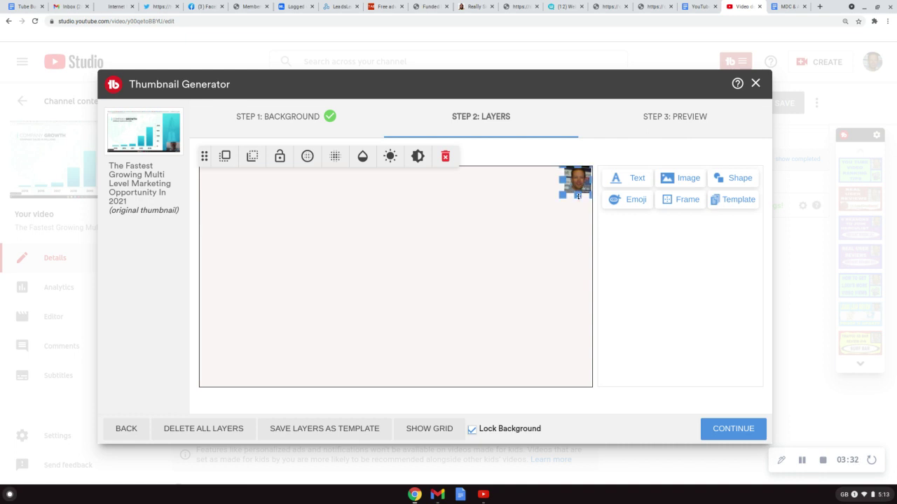
{"action": "left_click_drag", "start_coordinate": [578, 196], "coordinate": [578, 275]}
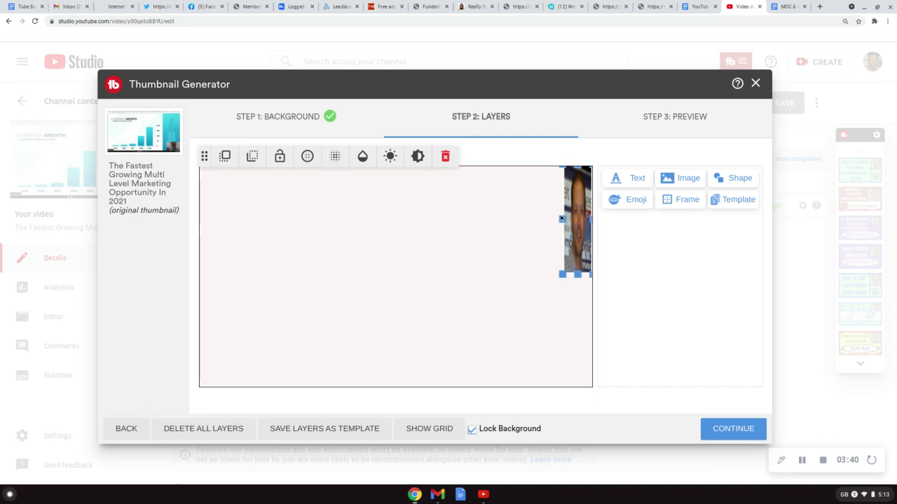
{"action": "left_click_drag", "start_coordinate": [562, 219], "coordinate": [477, 218]}
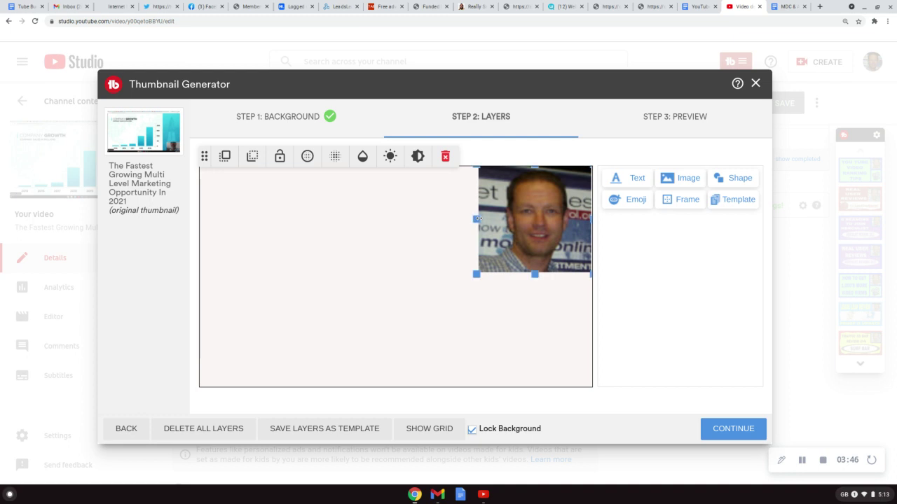
{"action": "left_click", "coordinate": [351, 237]}
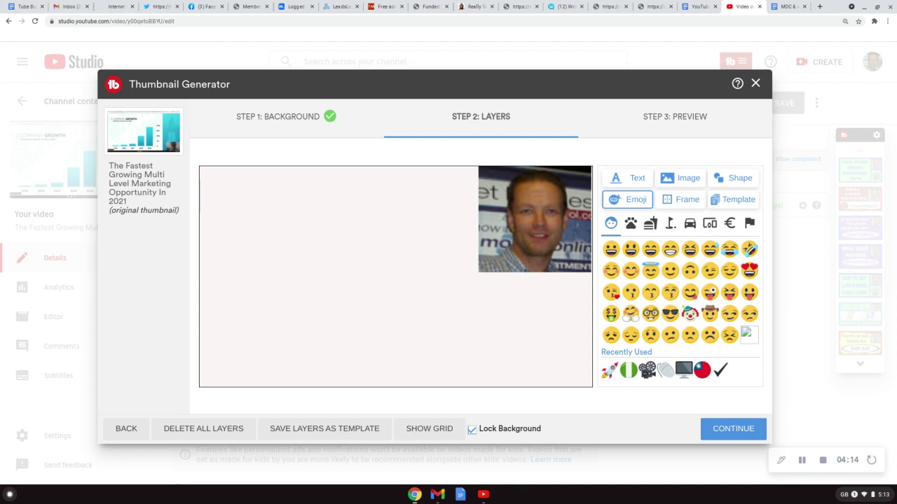
- Add the recently used rocket emoji to the thumbnail and place it directly below the portrait photo
{"action": "left_click", "coordinate": [610, 376]}
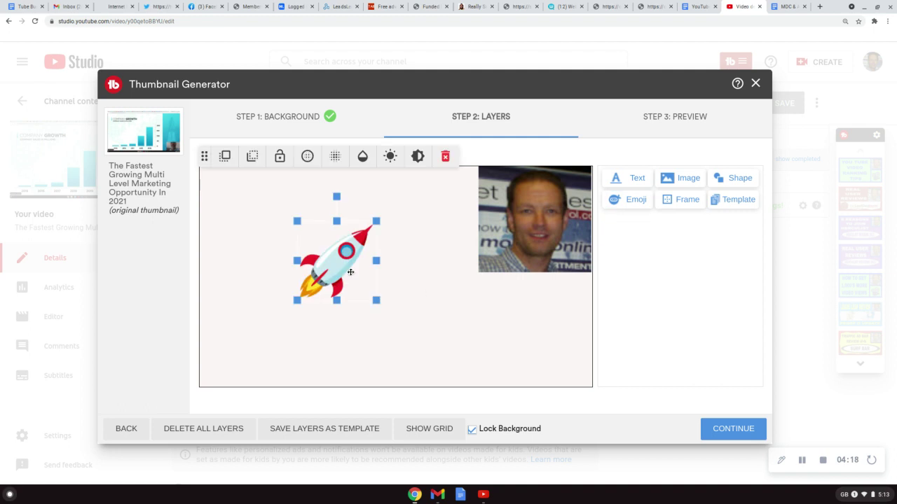
{"action": "left_click_drag", "start_coordinate": [340, 262], "coordinate": [533, 327]}
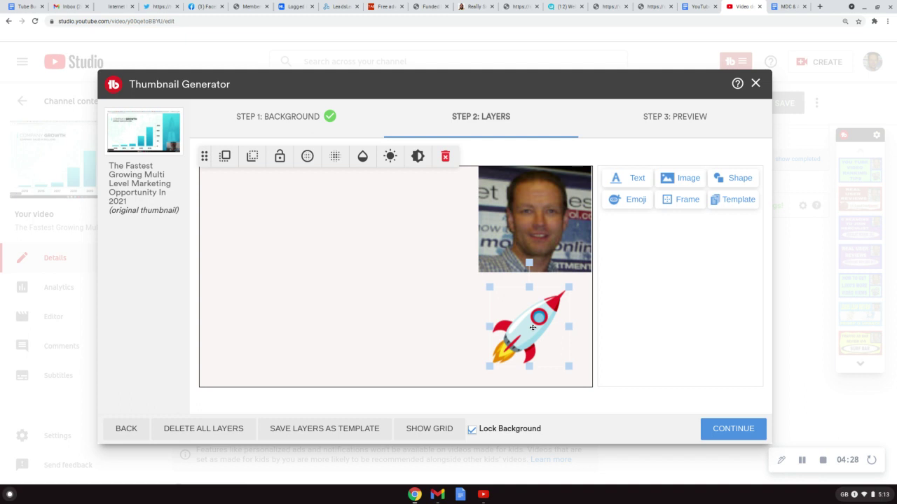
{"action": "left_click_drag", "start_coordinate": [532, 327], "coordinate": [532, 328]}
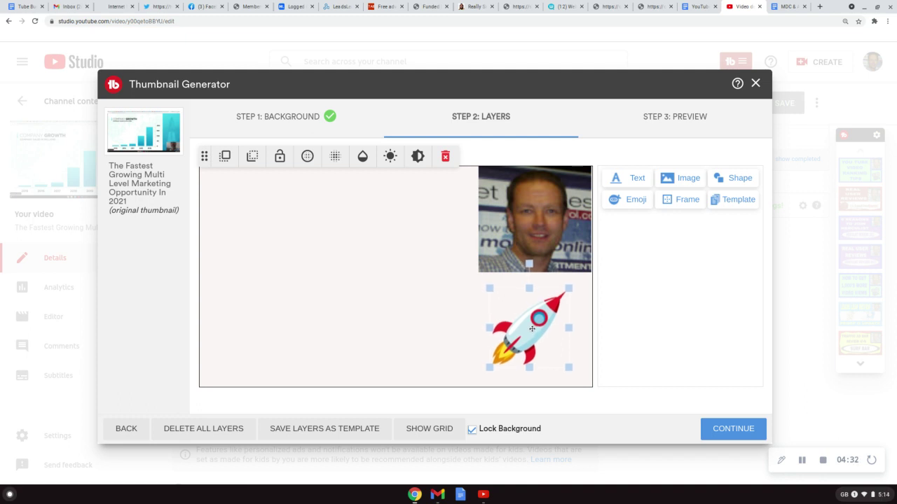
{"action": "left_click_drag", "start_coordinate": [532, 328], "coordinate": [533, 329]}
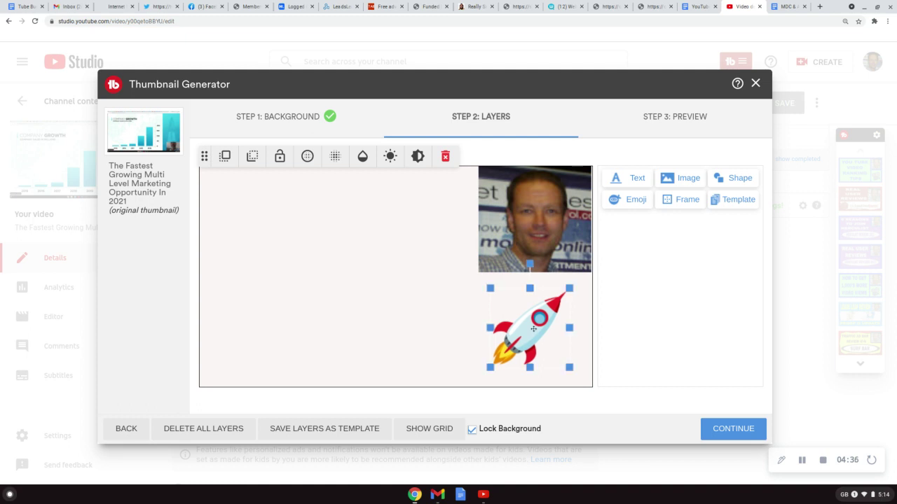
{"action": "left_click", "coordinate": [373, 337]}
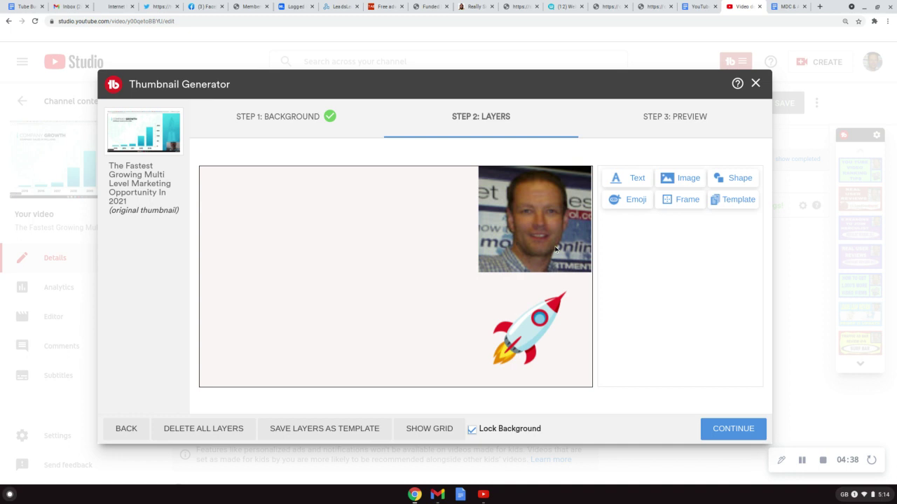
- Add a red square outline shape to the thumbnail and select it on the canvas
{"action": "left_click", "coordinate": [716, 181]}
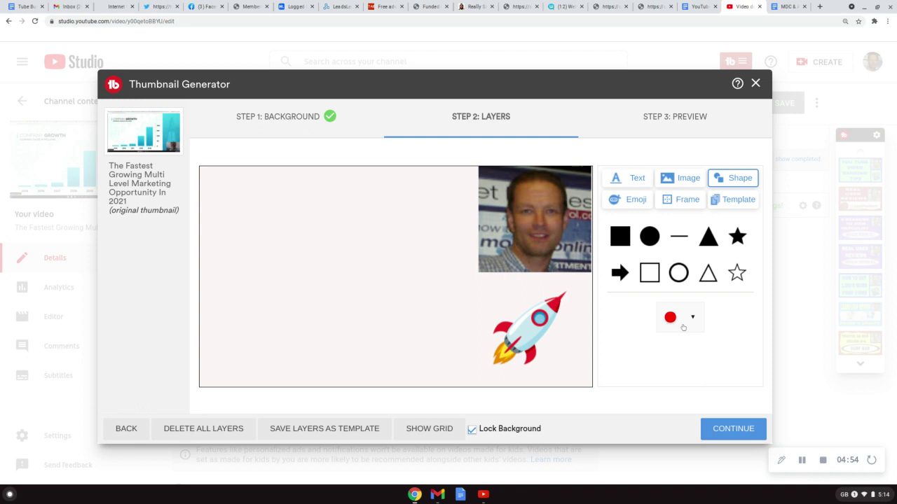
{"action": "left_click", "coordinate": [649, 274]}
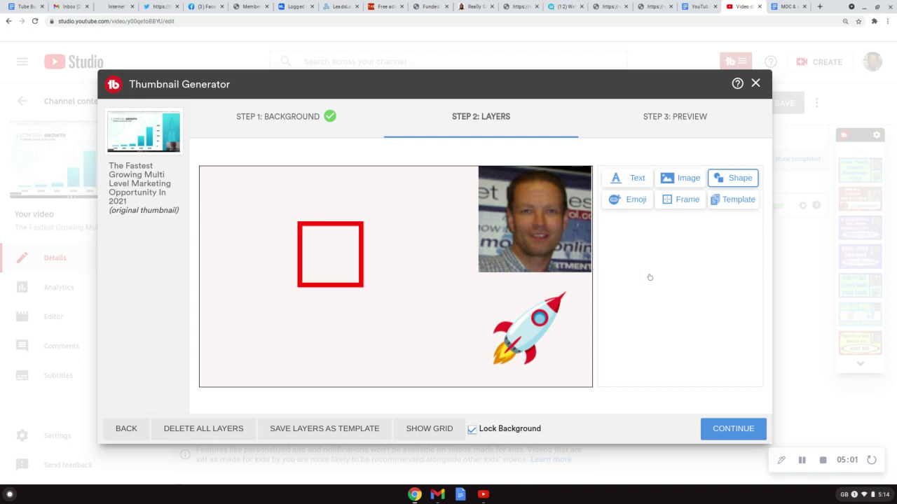
{"action": "left_click", "coordinate": [325, 254]}
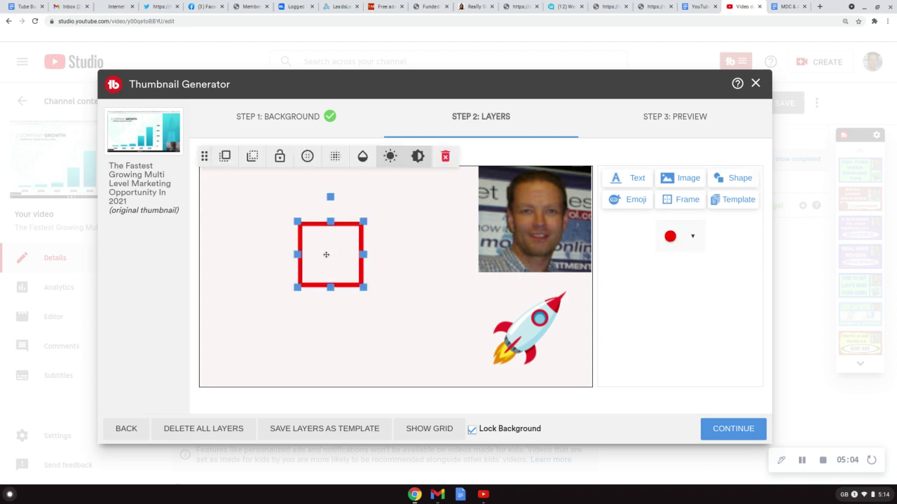
- Recolour the red square outline with the green hex code #299720 copied from the MDC & AFF MKTNG document
{"action": "left_click", "coordinate": [692, 237]}
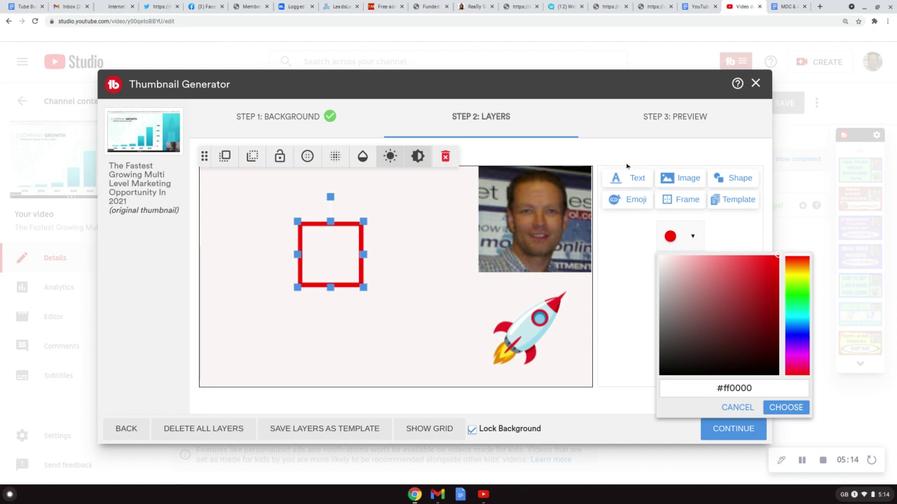
{"action": "left_click", "coordinate": [777, 8]}
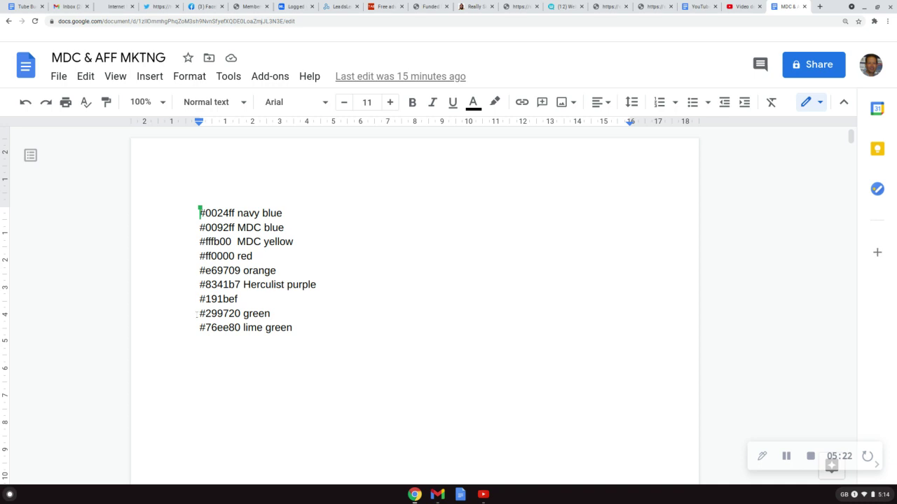
{"action": "left_click_drag", "start_coordinate": [199, 314], "coordinate": [242, 314]}
{"action": "key", "text": "ctrl+c"}
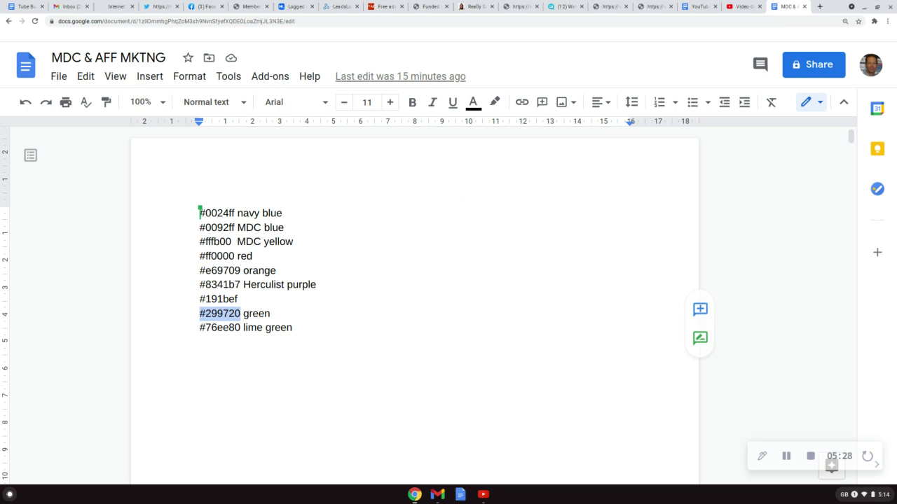
{"action": "left_click", "coordinate": [731, 9]}
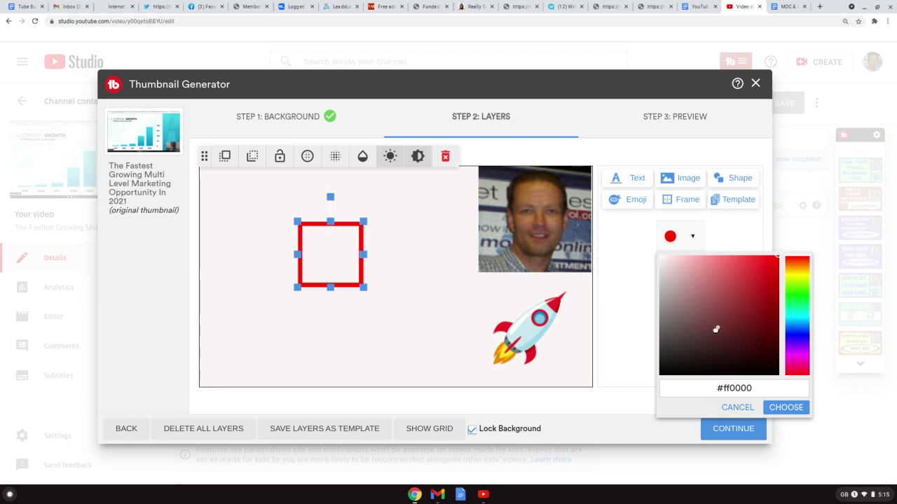
{"action": "left_click_drag", "start_coordinate": [715, 387], "coordinate": [761, 385]}
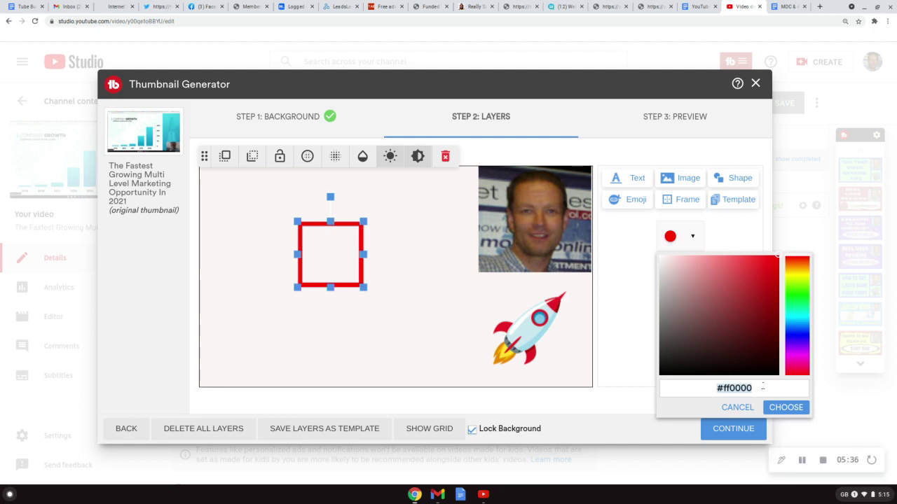
{"action": "key", "text": "ctrl+v"}
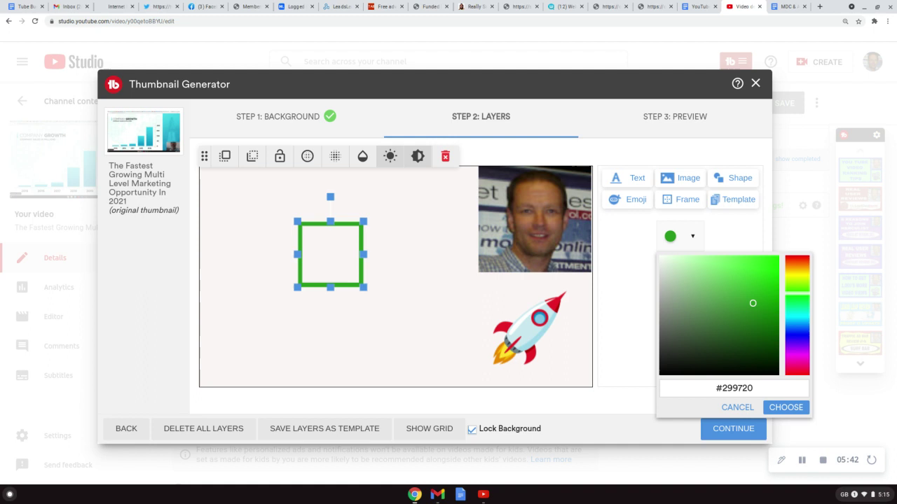
{"action": "left_click", "coordinate": [773, 409]}
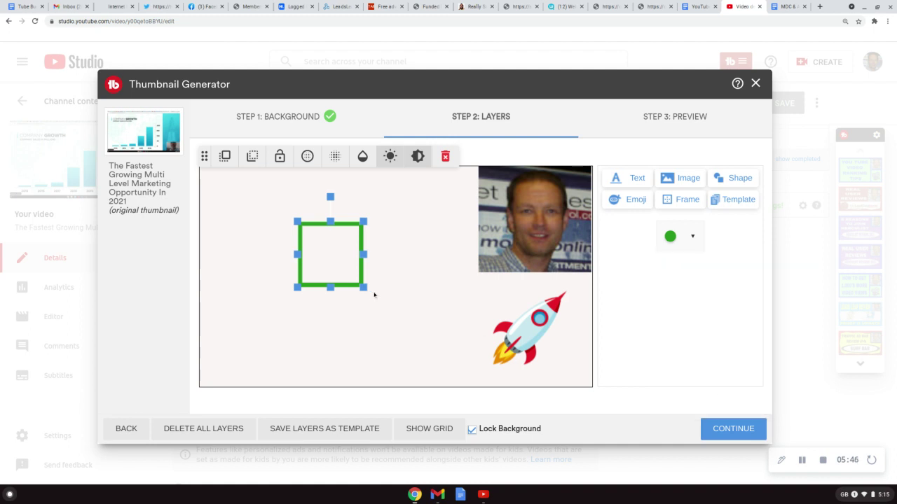
- Move the green square outline onto the portrait photo and stretch it to frame the photo's edges
{"action": "left_click_drag", "start_coordinate": [332, 250], "coordinate": [480, 203]}
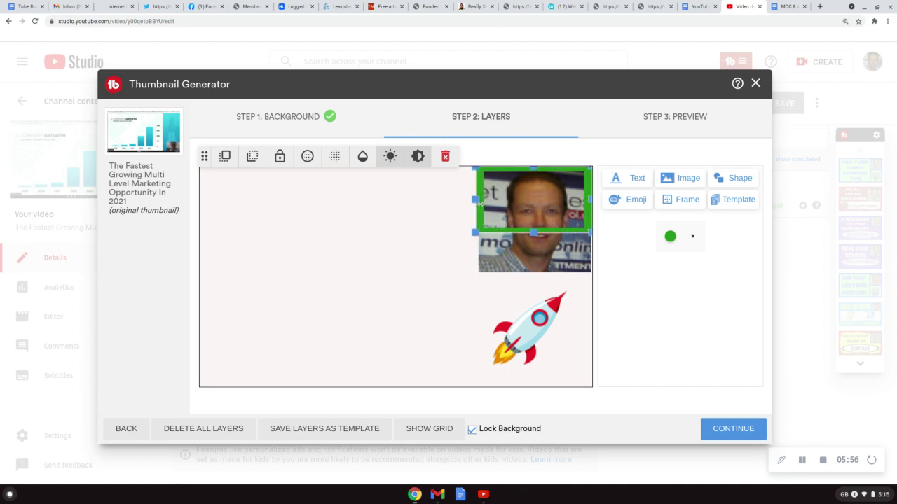
{"action": "left_click_drag", "start_coordinate": [534, 232], "coordinate": [542, 273]}
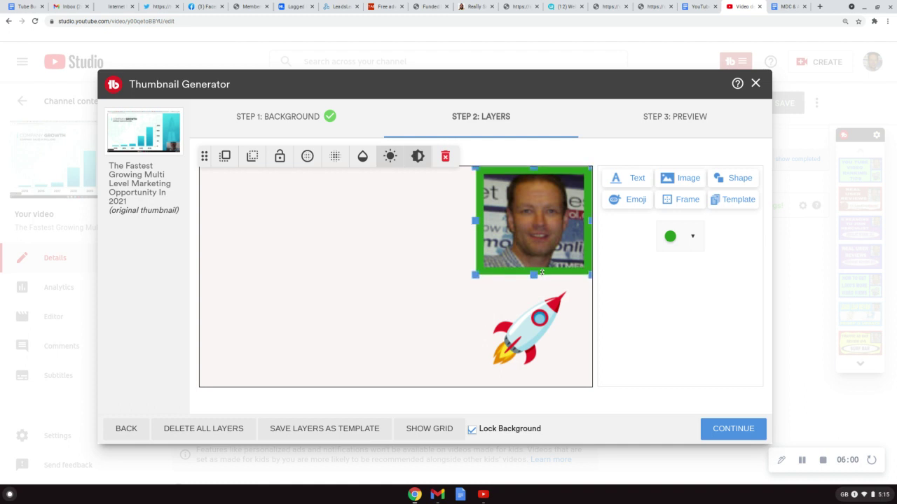
{"action": "left_click", "coordinate": [363, 299]}
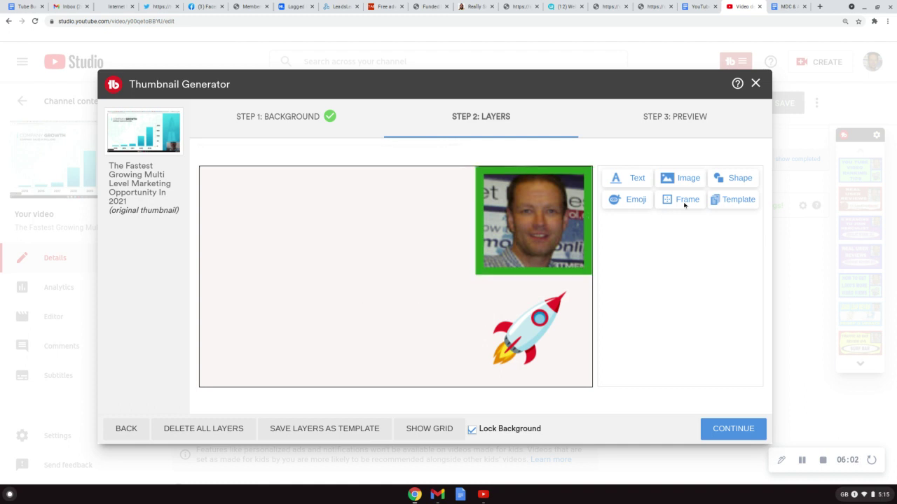
- Add a second green square outline and place it directly below the framed portrait at the canvas's right edge
{"action": "left_click", "coordinate": [733, 180]}
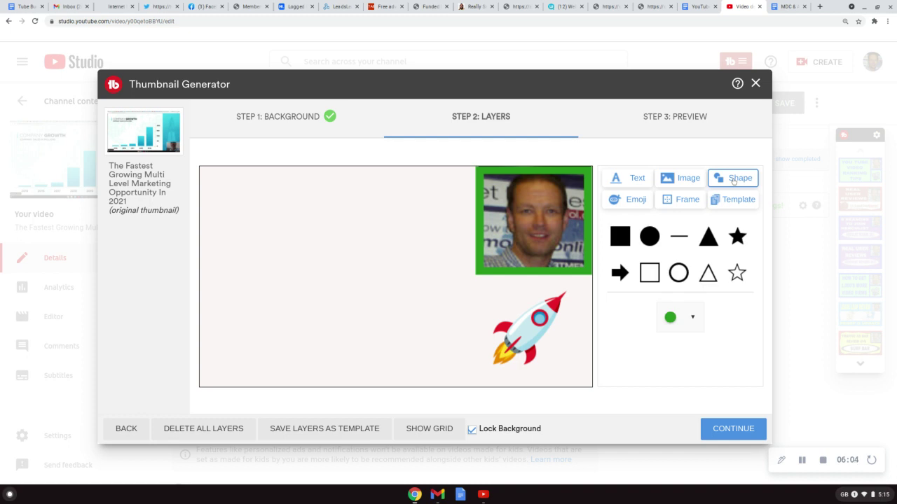
{"action": "left_click", "coordinate": [650, 274]}
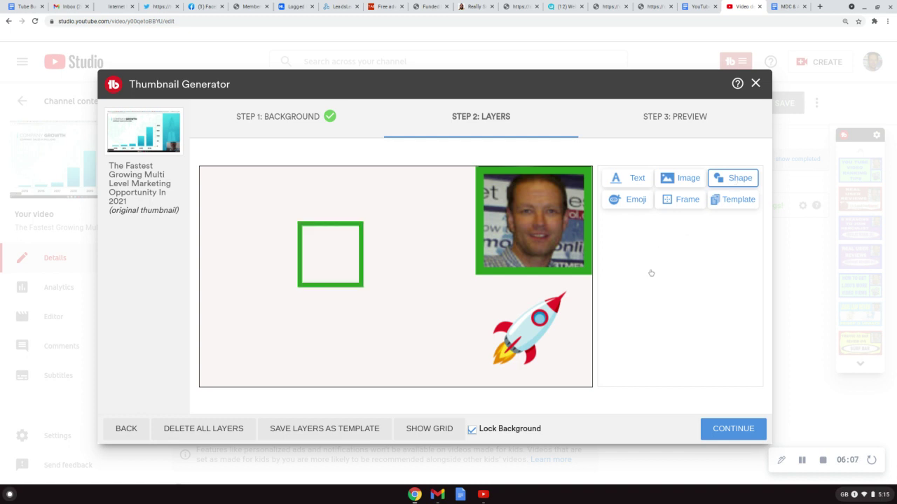
{"action": "left_click", "coordinate": [322, 260]}
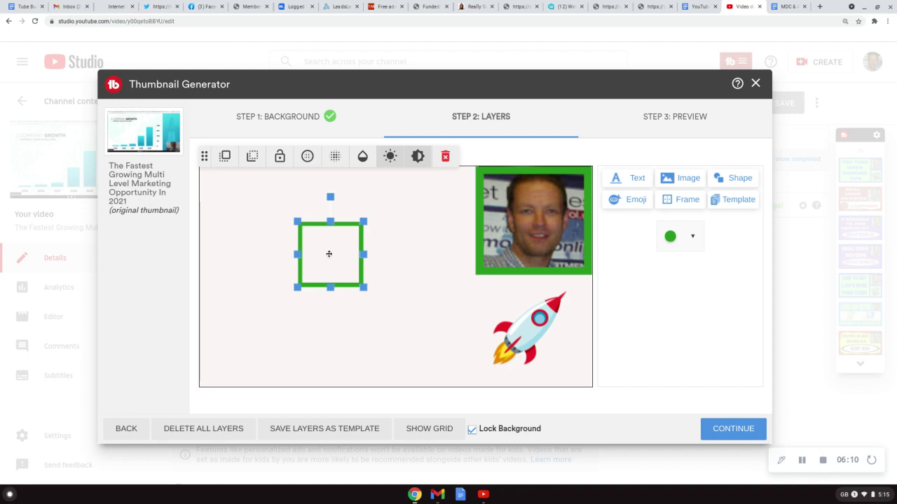
{"action": "left_click_drag", "start_coordinate": [328, 254], "coordinate": [477, 300]}
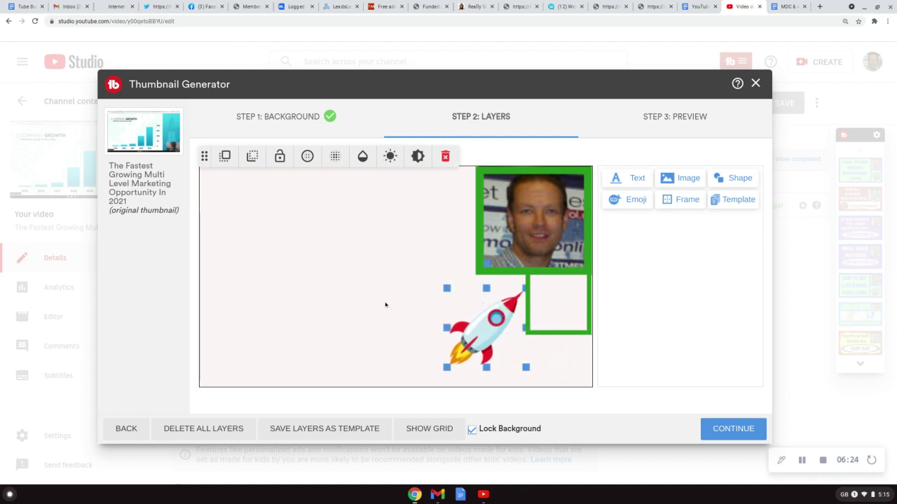
- Move the rocket emoji back to the lower-right area of the canvas, centred beneath the portrait photo
{"action": "left_click_drag", "start_coordinate": [485, 322], "coordinate": [531, 327]}
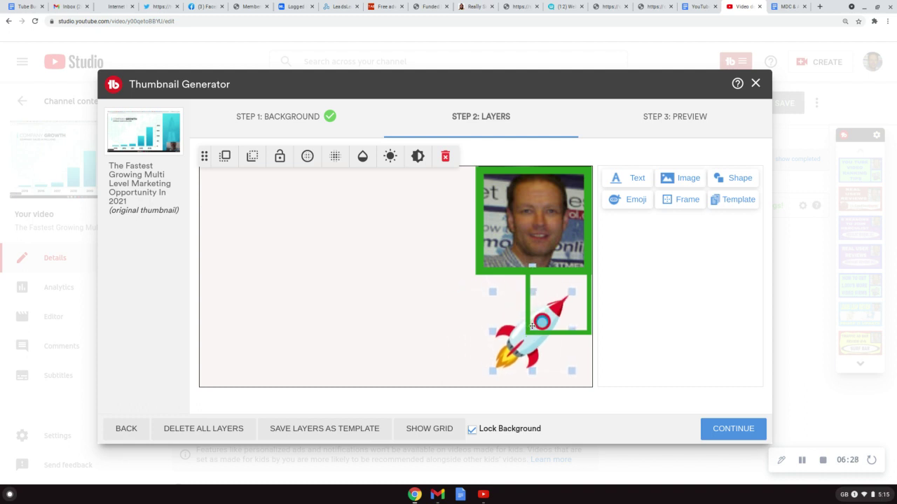
{"action": "left_click_drag", "start_coordinate": [533, 325], "coordinate": [530, 325]}
{"action": "left_click", "coordinate": [420, 322]}
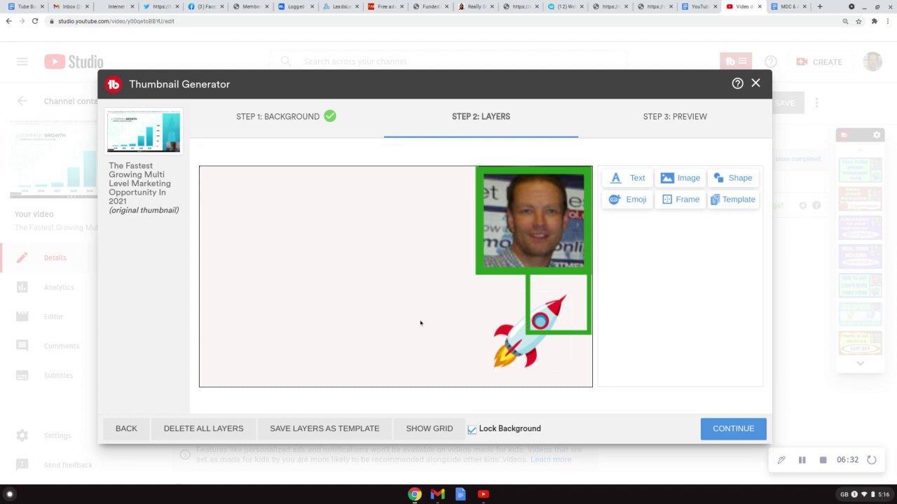
- Stretch the second green outline to the portrait frame's width and down to the canvas's lower edge, framing the rocket
{"action": "left_click", "coordinate": [565, 304]}
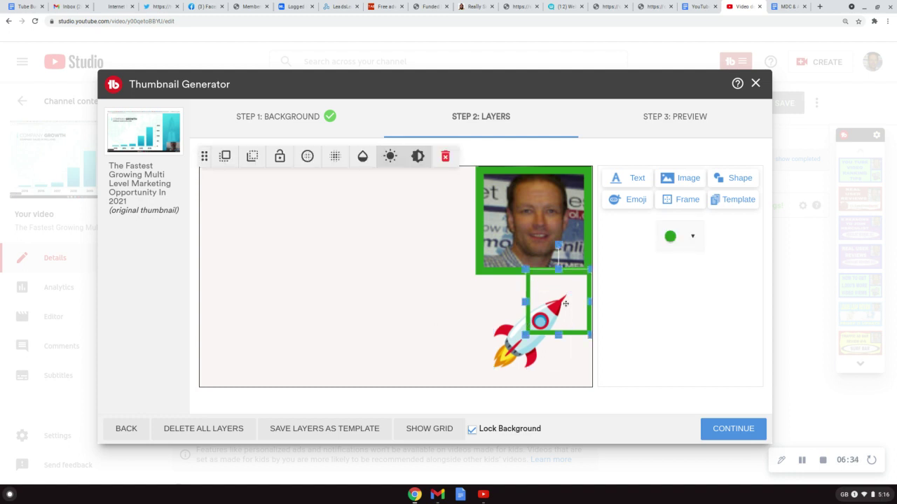
{"action": "left_click_drag", "start_coordinate": [525, 302], "coordinate": [479, 303]}
{"action": "left_click_drag", "start_coordinate": [534, 335], "coordinate": [542, 384]}
{"action": "left_click", "coordinate": [402, 329]}
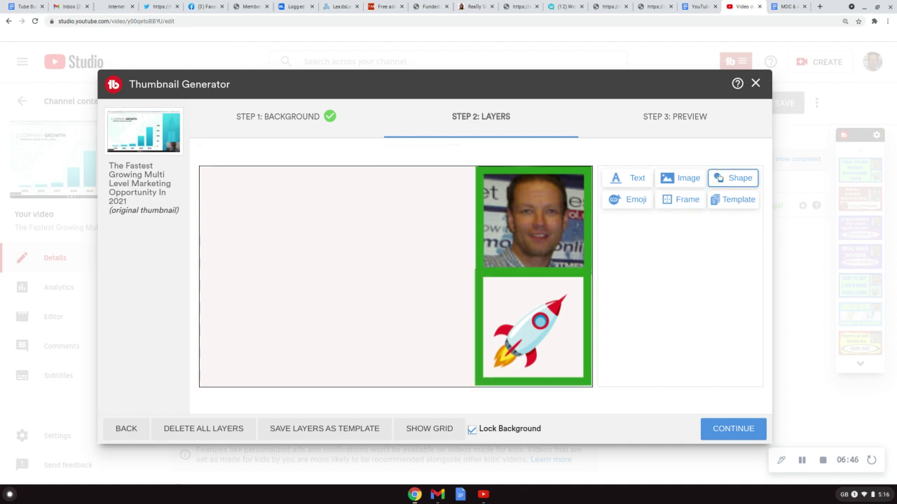
- Browse the ready-made frames, add a third green square outline to the thumbnail instead and select it on the canvas
{"action": "left_click", "coordinate": [719, 179]}
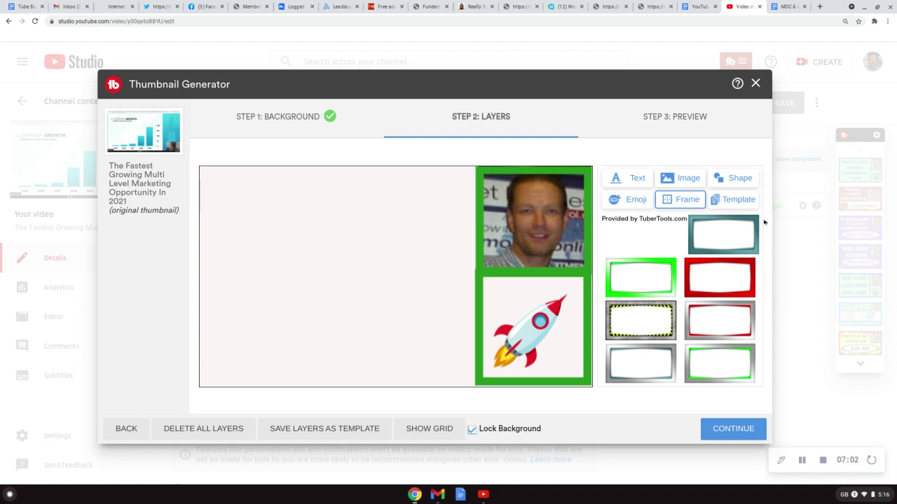
{"action": "left_click_drag", "start_coordinate": [758, 221], "coordinate": [756, 275]}
{"action": "left_click", "coordinate": [724, 181]}
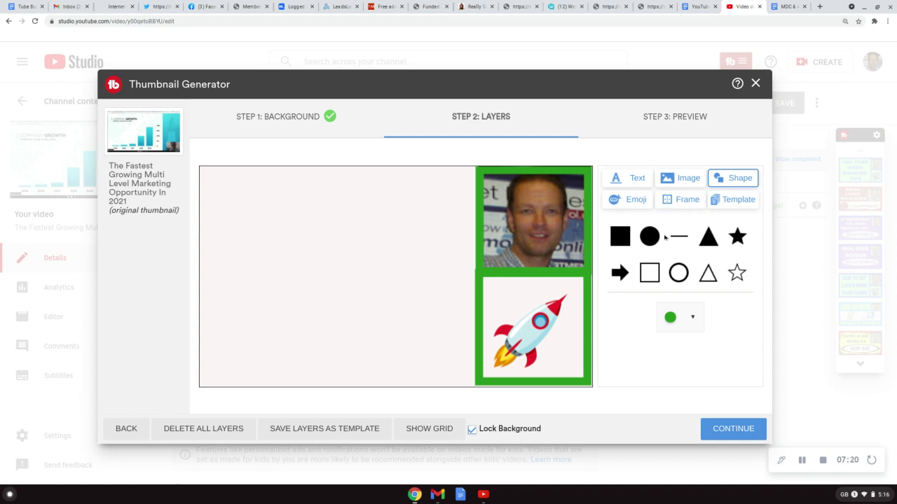
{"action": "left_click", "coordinate": [645, 274]}
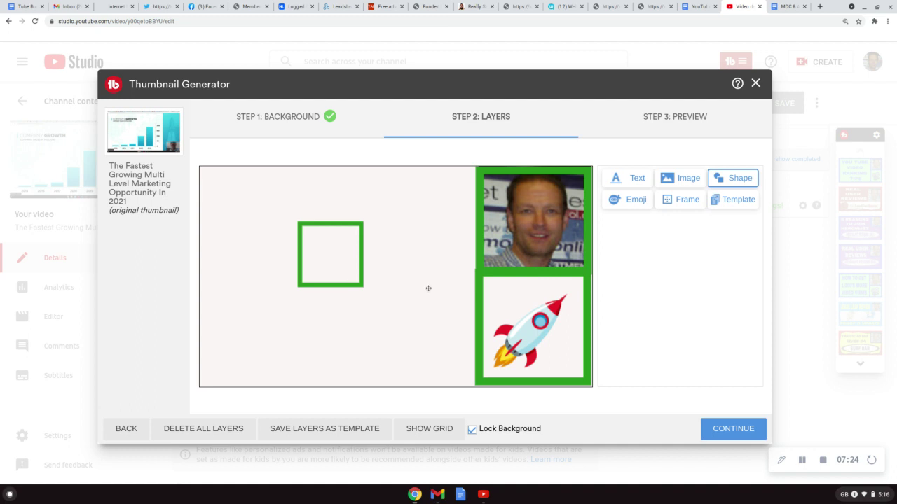
{"action": "left_click", "coordinate": [329, 255]}
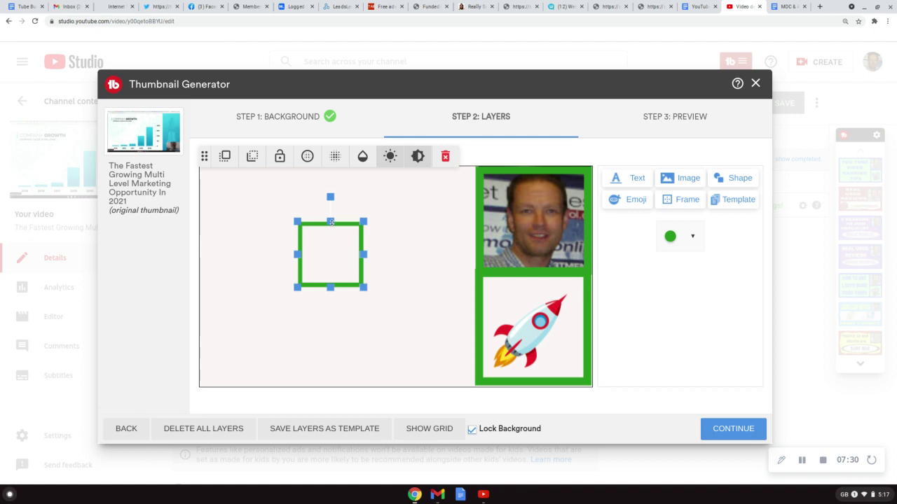
- Stretch the third green outline to all four canvas edges and reposition it as a border around the whole thumbnail
{"action": "left_click_drag", "start_coordinate": [330, 221], "coordinate": [332, 168]}
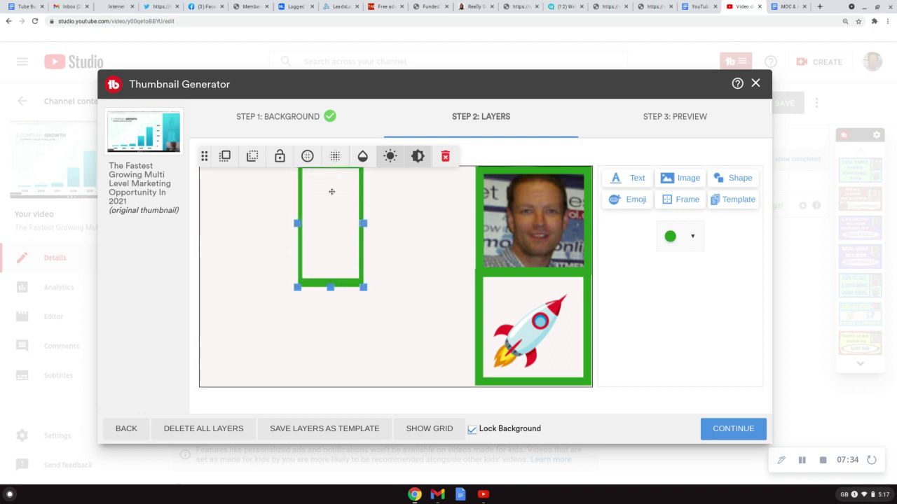
{"action": "left_click_drag", "start_coordinate": [330, 288], "coordinate": [335, 394]}
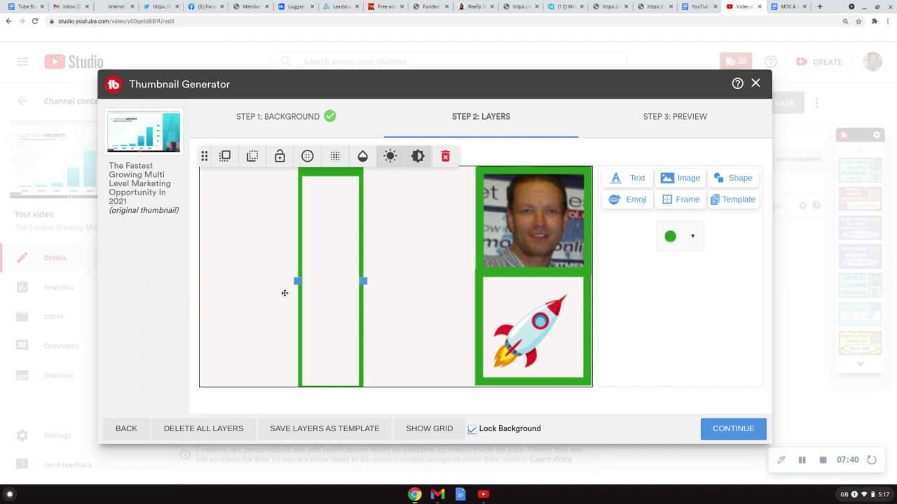
{"action": "left_click_drag", "start_coordinate": [297, 281], "coordinate": [201, 280]}
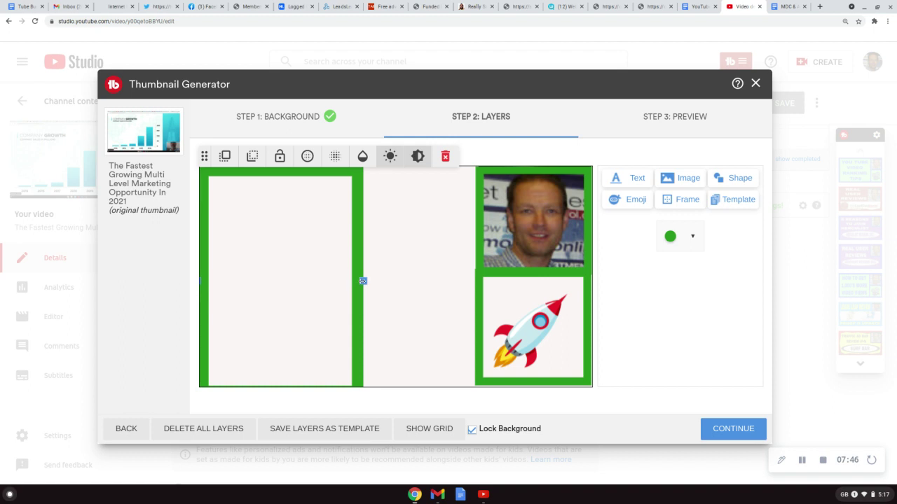
{"action": "left_click_drag", "start_coordinate": [363, 280], "coordinate": [496, 266]}
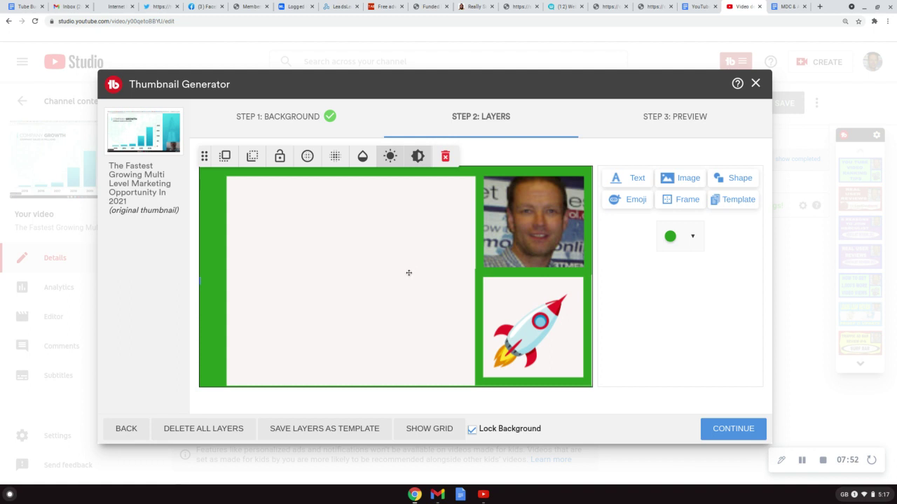
{"action": "left_click_drag", "start_coordinate": [408, 273], "coordinate": [394, 268]}
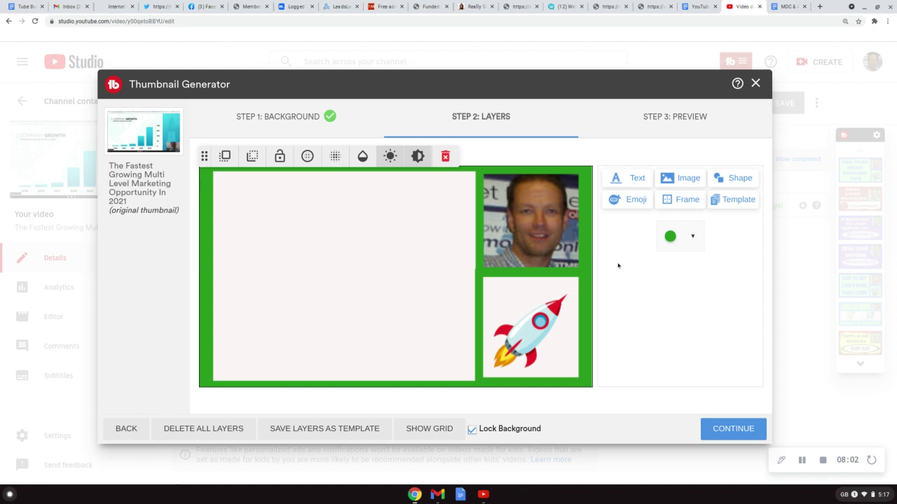
- Open the settings for a new text layer and review the available fonts and text sizes
{"action": "left_click", "coordinate": [629, 179]}
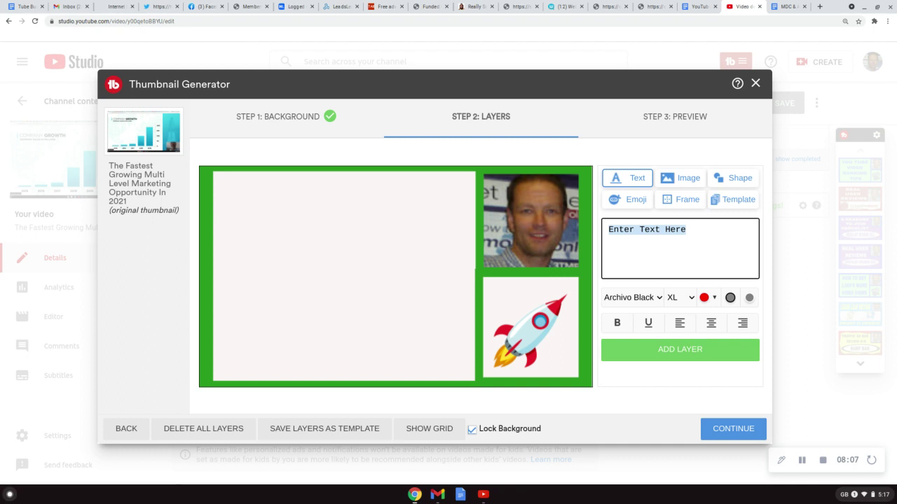
{"action": "left_click", "coordinate": [659, 298]}
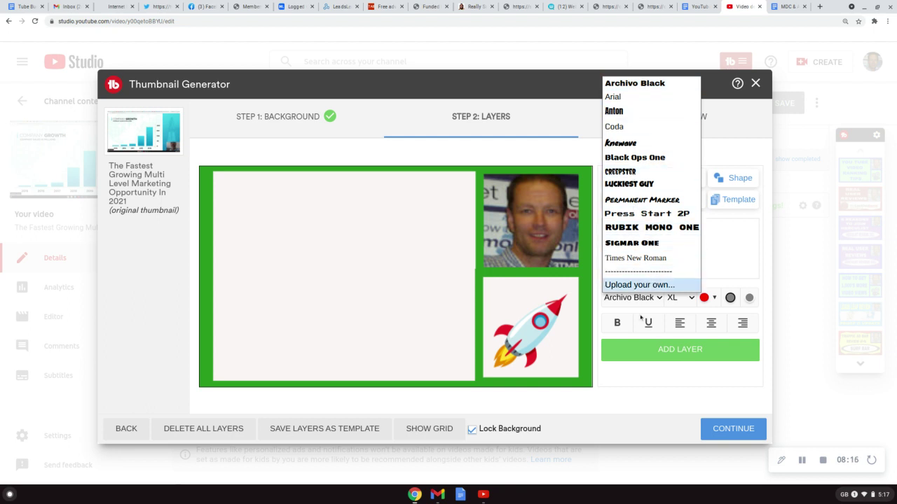
{"action": "left_click", "coordinate": [660, 298]}
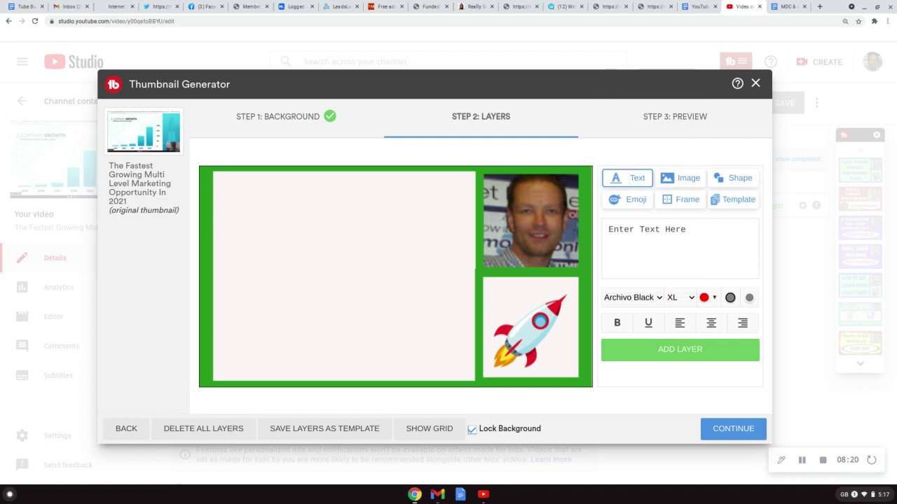
{"action": "left_click", "coordinate": [648, 230]}
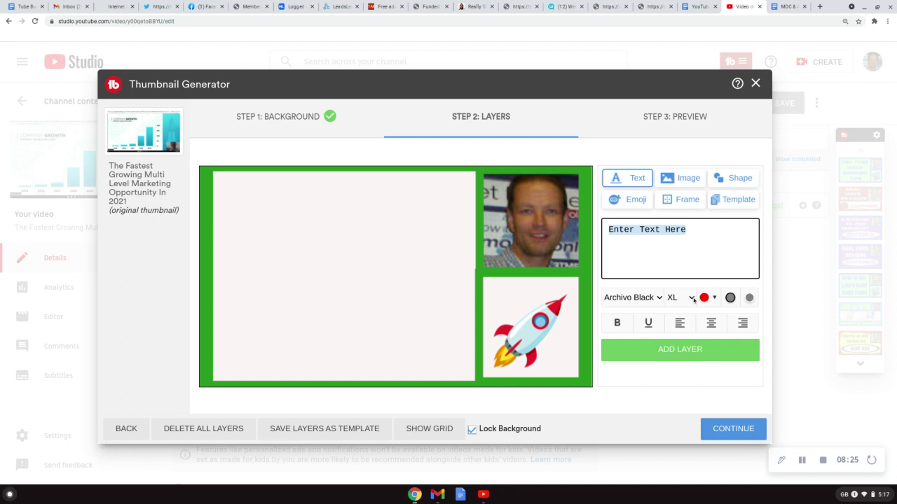
{"action": "left_click", "coordinate": [694, 300]}
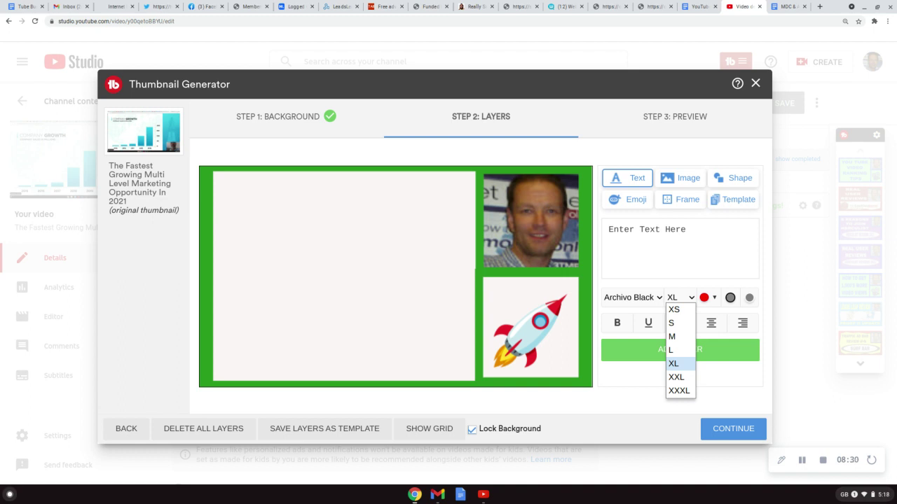
{"action": "left_click", "coordinate": [694, 300]}
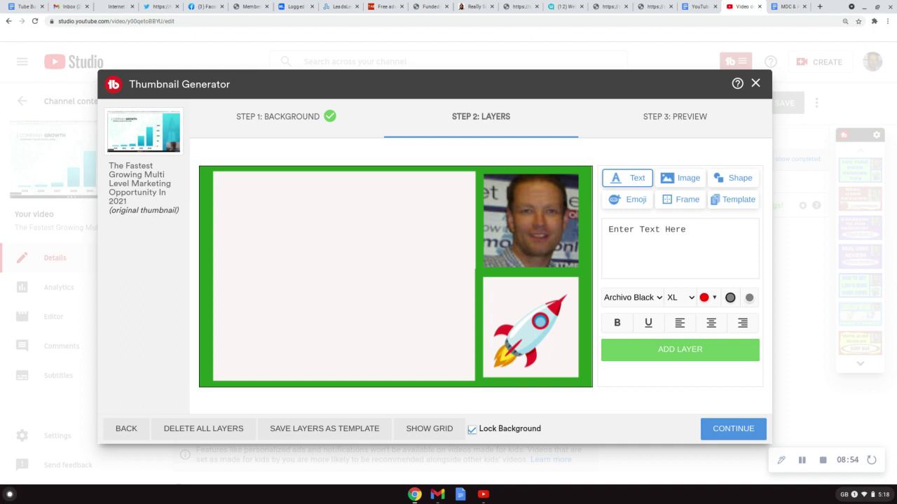
- Replace the placeholder text of the new text layer with "FREE TO JOIN!" in capitals
{"action": "left_click", "coordinate": [691, 230]}
{"action": "key", "text": "BackSpace"}
{"action": "key", "text": "BackSpace"}
{"action": "key", "text": "BackSpace"}
{"action": "key", "text": "BackSpace"}
{"action": "key", "text": "BackSpace"}
{"action": "key", "text": "BackSpace"}
{"action": "key", "text": "BackSpace"}
{"action": "key", "text": "BackSpace"}
{"action": "key", "text": "BackSpace"}
{"action": "key", "text": "BackSpace"}
{"action": "key", "text": "BackSpace"}
{"action": "key", "text": "BackSpace"}
{"action": "key", "text": "BackSpace"}
{"action": "key", "text": "BackSpace"}
{"action": "key", "text": "BackSpace"}
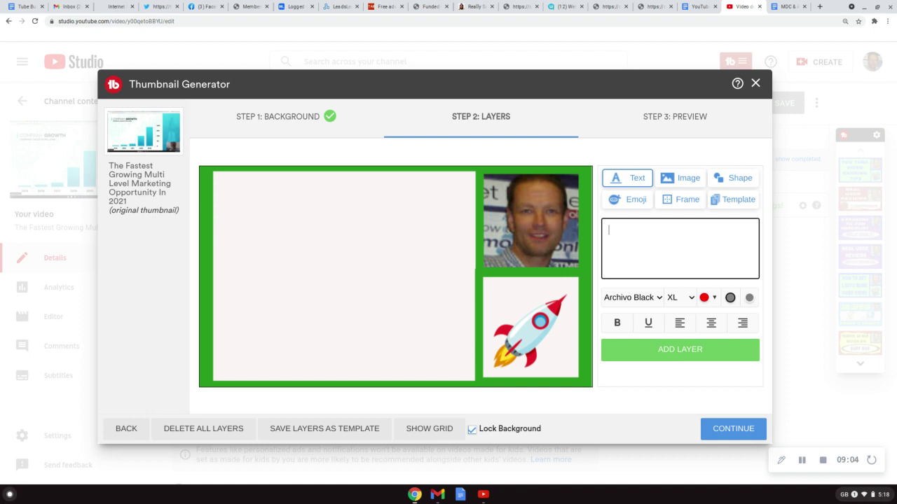
{"action": "key", "text": "Caps_Lock"}
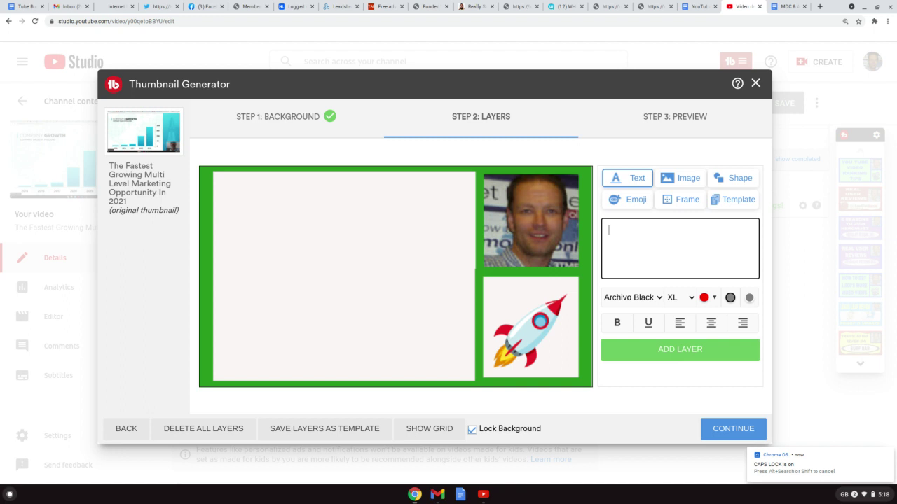
{"action": "type", "text": "FREE TO JOIN!"}
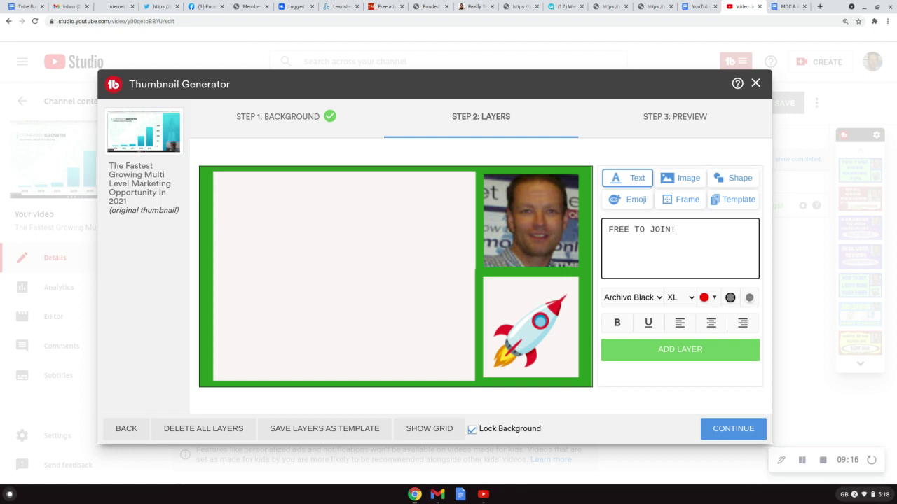
- Set the text colour to green #299720 and add the text layer to the thumbnail
{"action": "left_click", "coordinate": [714, 299]}
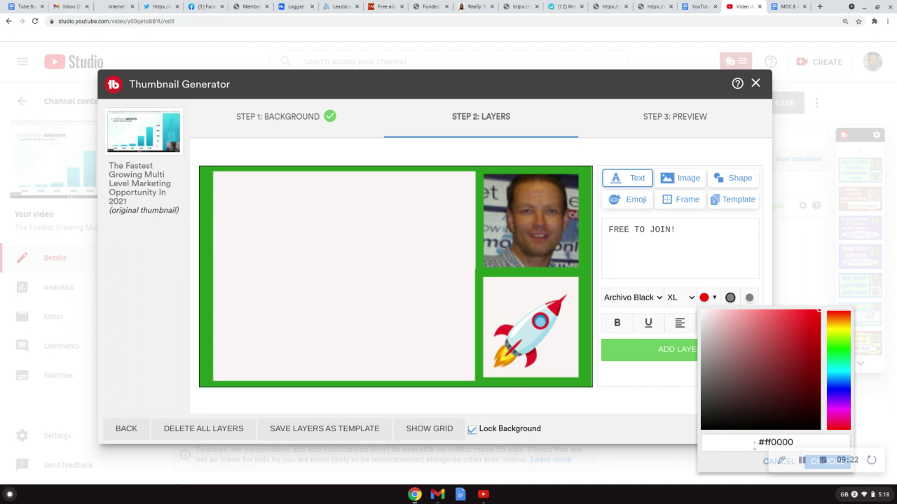
{"action": "left_click_drag", "start_coordinate": [755, 444], "coordinate": [802, 442]}
{"action": "type", "text": "#299720"}
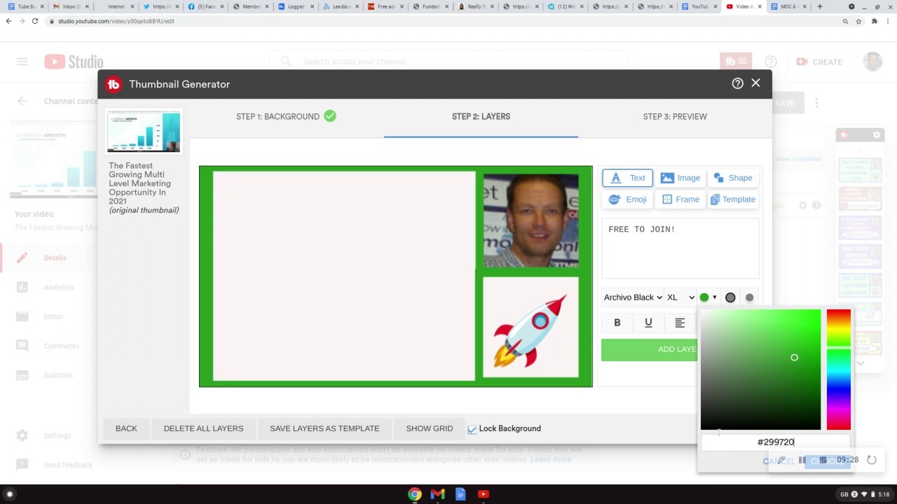
{"action": "left_click", "coordinate": [648, 370]}
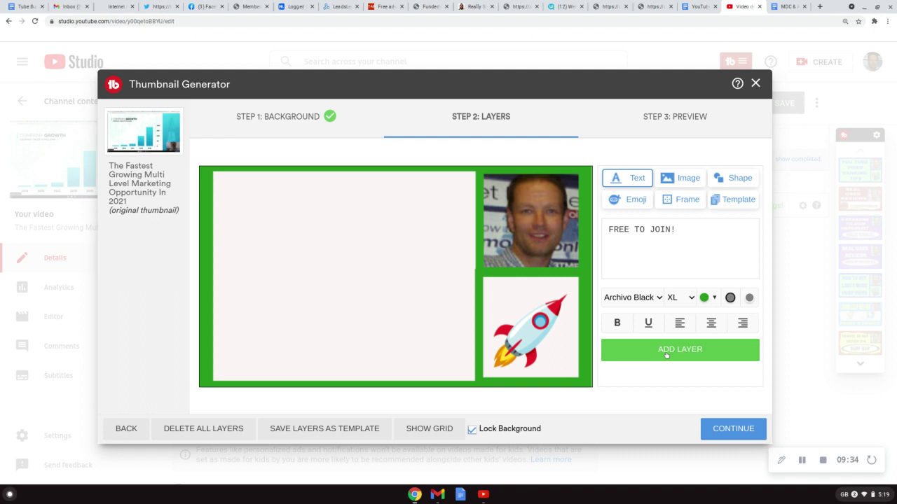
{"action": "left_click", "coordinate": [667, 356]}
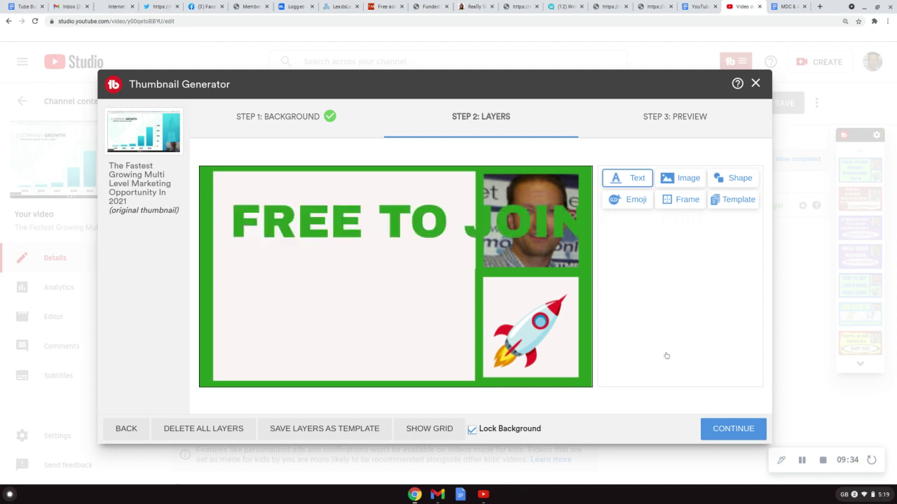
- Reduce the "FREE TO JOIN!" text to size M and move it near the top of the large blank area
{"action": "left_click", "coordinate": [429, 230]}
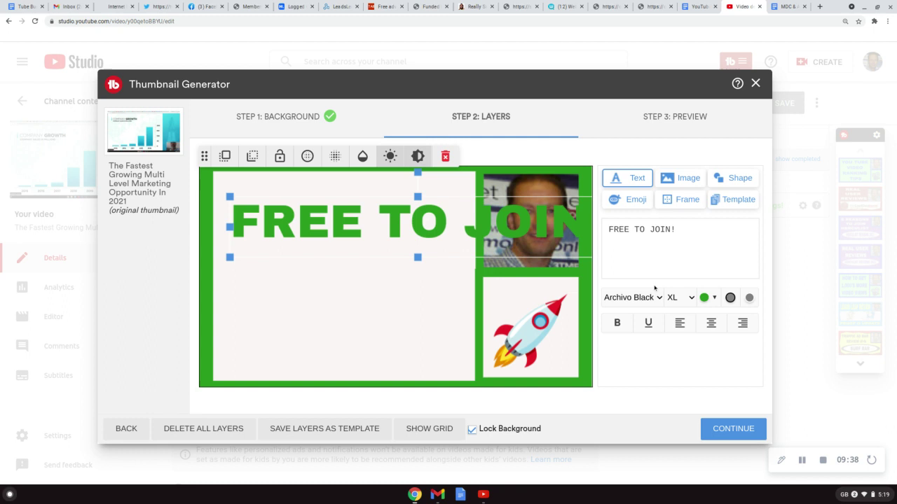
{"action": "left_click", "coordinate": [691, 300]}
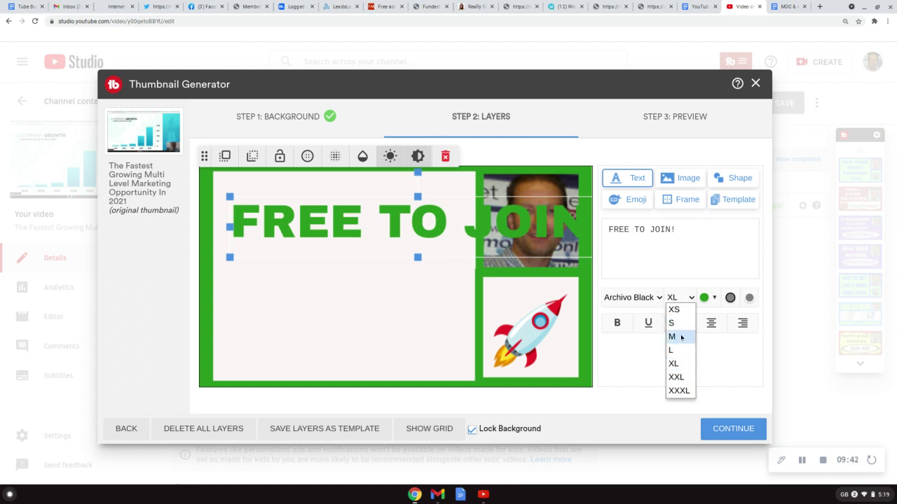
{"action": "left_click", "coordinate": [681, 336]}
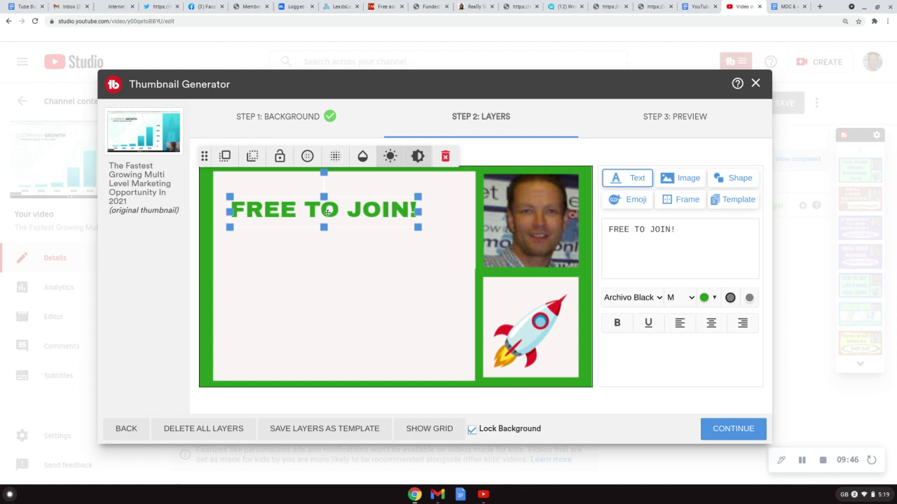
{"action": "left_click_drag", "start_coordinate": [328, 211], "coordinate": [344, 204]}
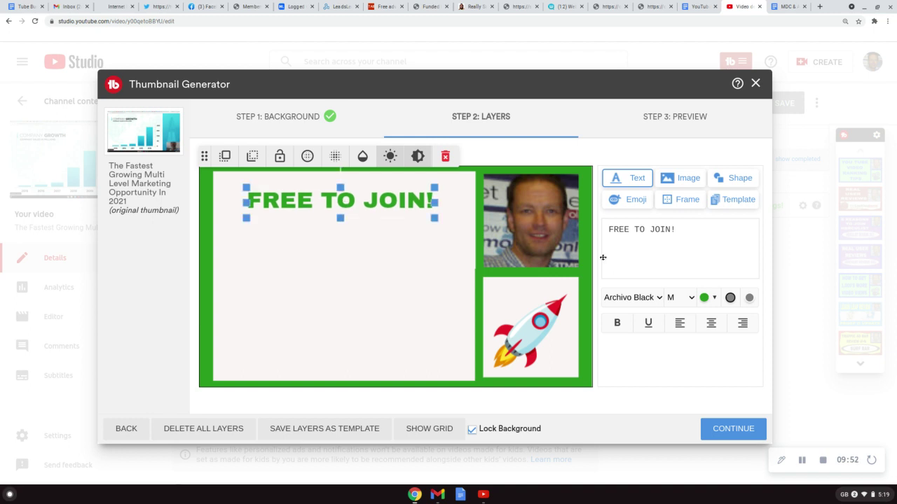
- Extend the text layer with three more lines: "FASTEST GROWING", "MLM OPPORTUNITY" and "IN 2021"
{"action": "left_click", "coordinate": [676, 237]}
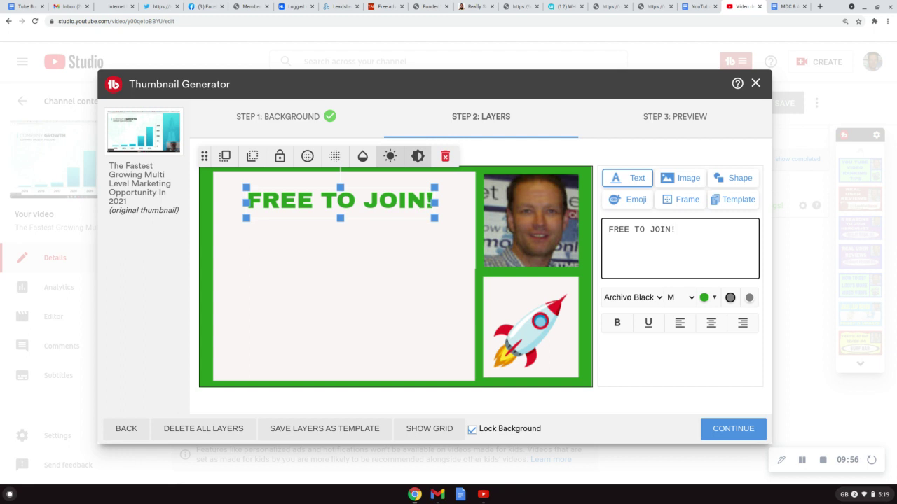
{"action": "key", "text": "Return"}
{"action": "type", "text": "FASTE"}
{"action": "type", "text": "ST"}
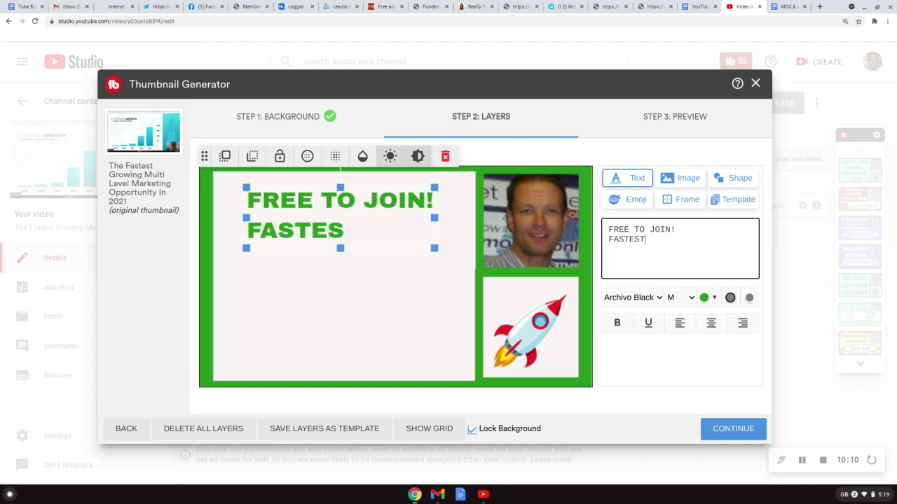
{"action": "type", "text": " GR"}
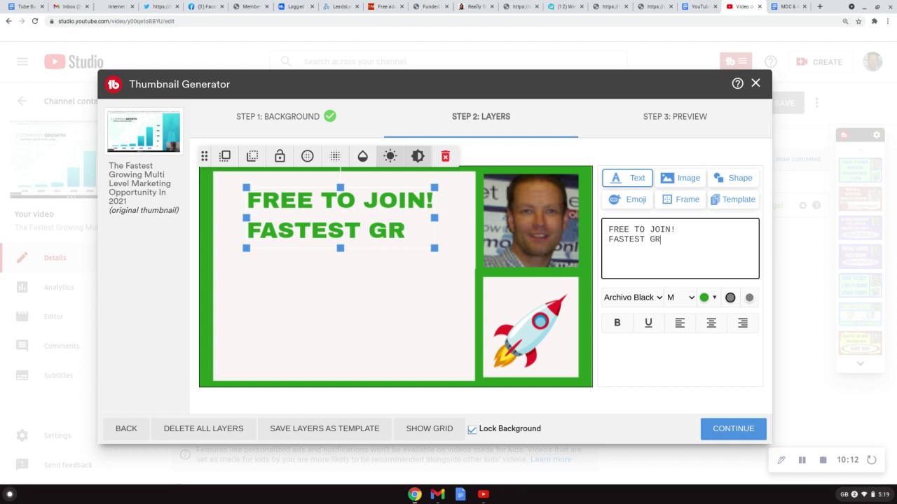
{"action": "type", "text": "OWING "}
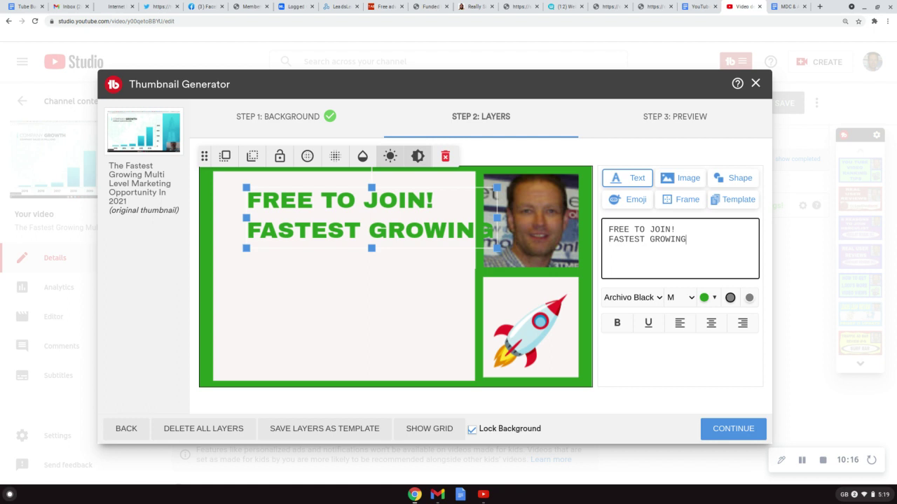
{"action": "type", "text": "M"}
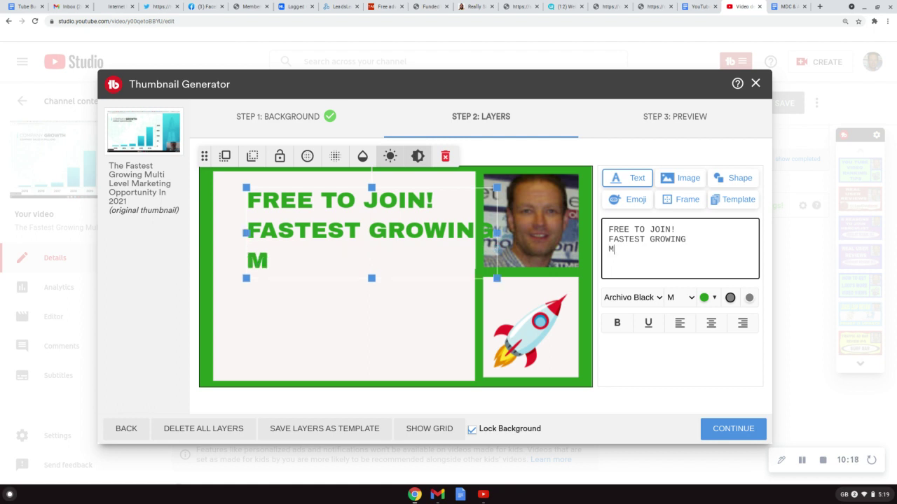
{"action": "type", "text": "LM O"}
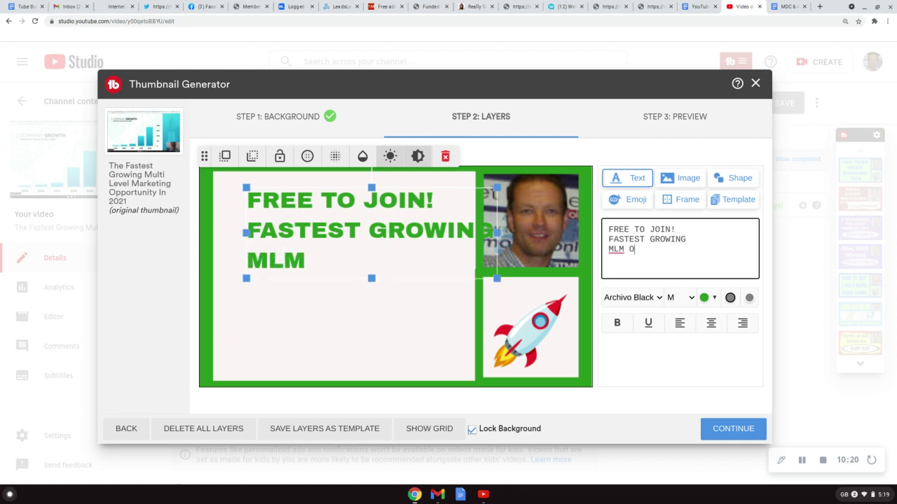
{"action": "type", "text": "PPORTUNITY"}
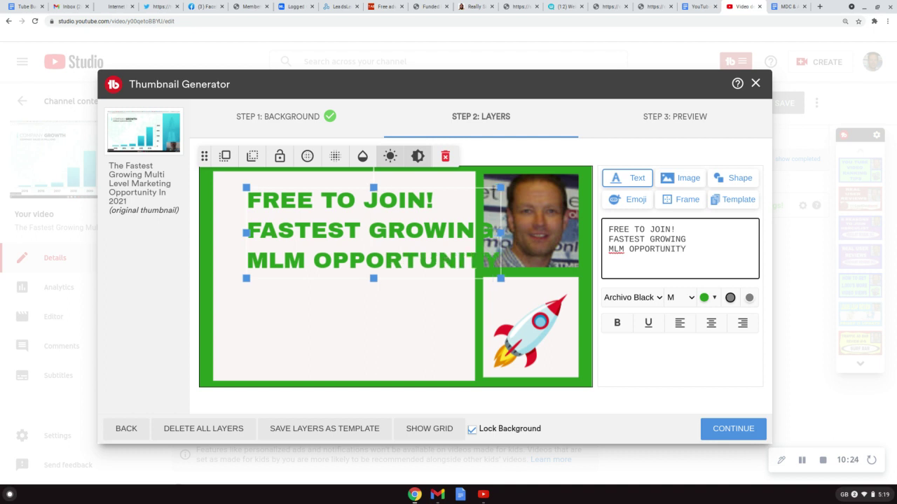
{"action": "key", "text": "Return"}
{"action": "type", "text": "I"}
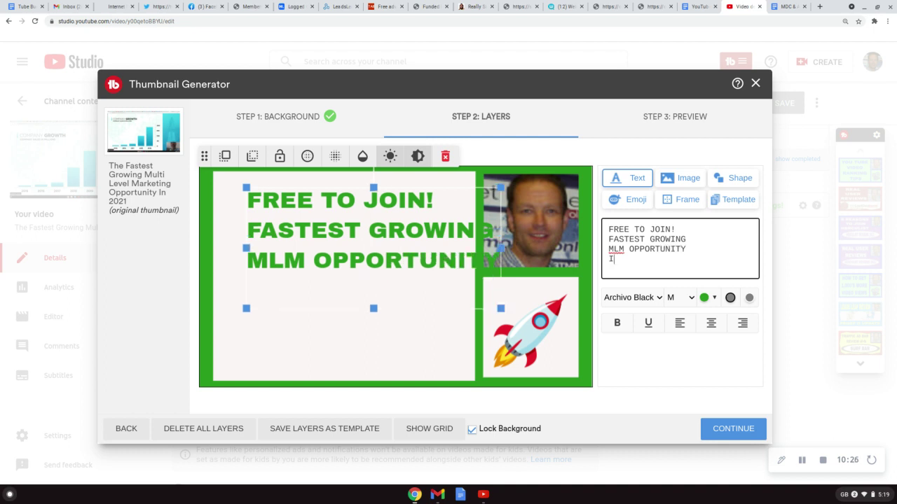
{"action": "type", "text": "N 2021"}
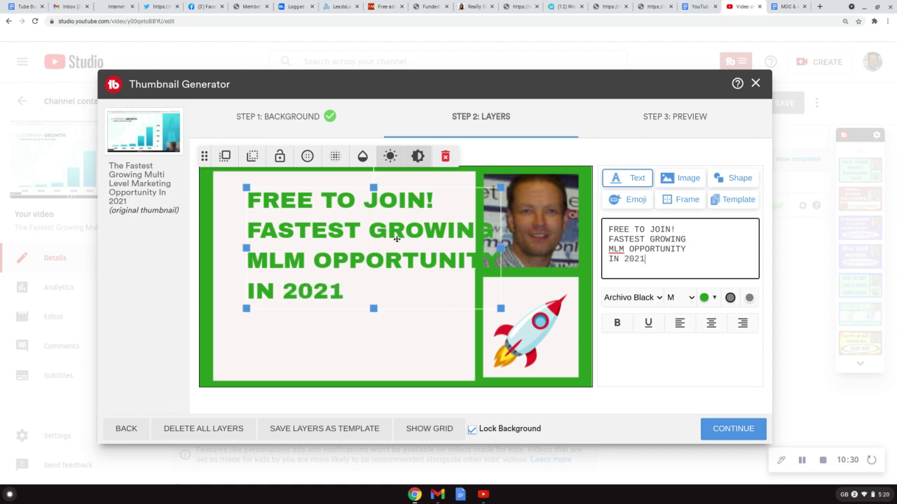
- Centre-align the four lines of text and position the block within the width of the blank area beside the photo
{"action": "mouse_move", "coordinate": [379, 246]}
{"action": "left_mouse_down"}
{"action": "mouse_move", "coordinate": [347, 255]}
{"action": "mouse_move", "coordinate": [374, 255]}
{"action": "left_mouse_up"}
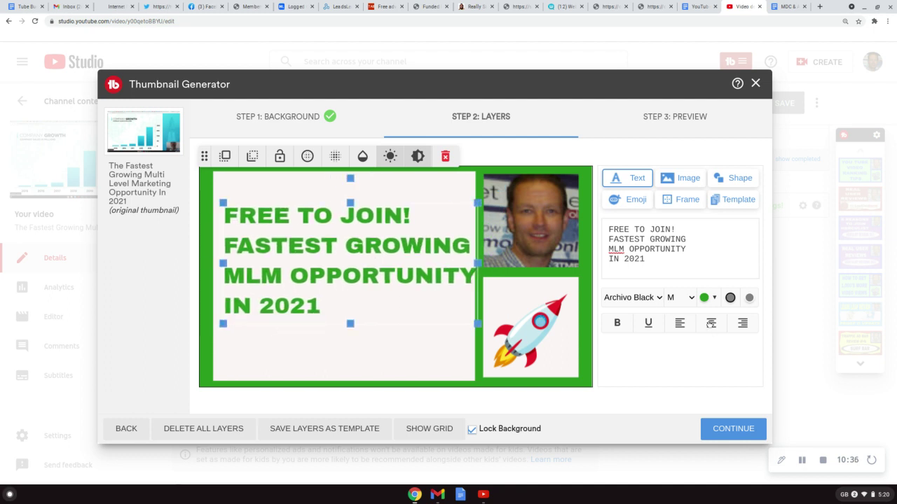
{"action": "left_click", "coordinate": [711, 323]}
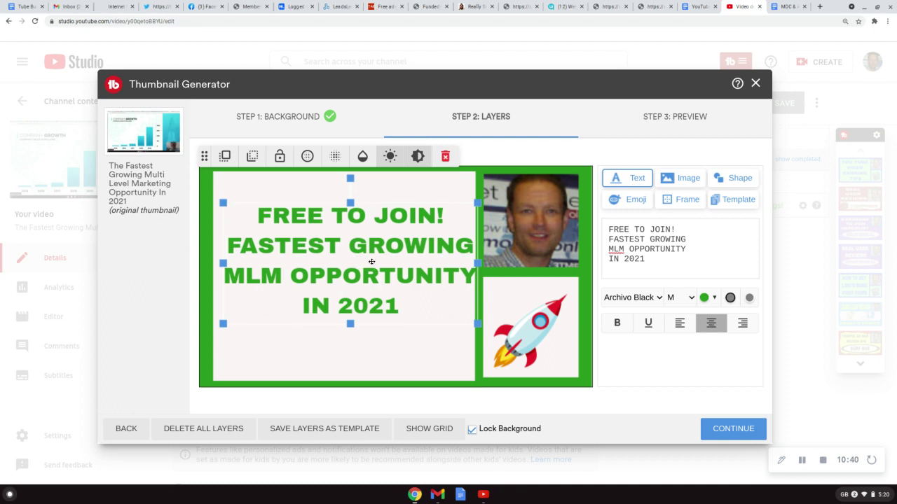
{"action": "left_click_drag", "start_coordinate": [363, 261], "coordinate": [365, 261]}
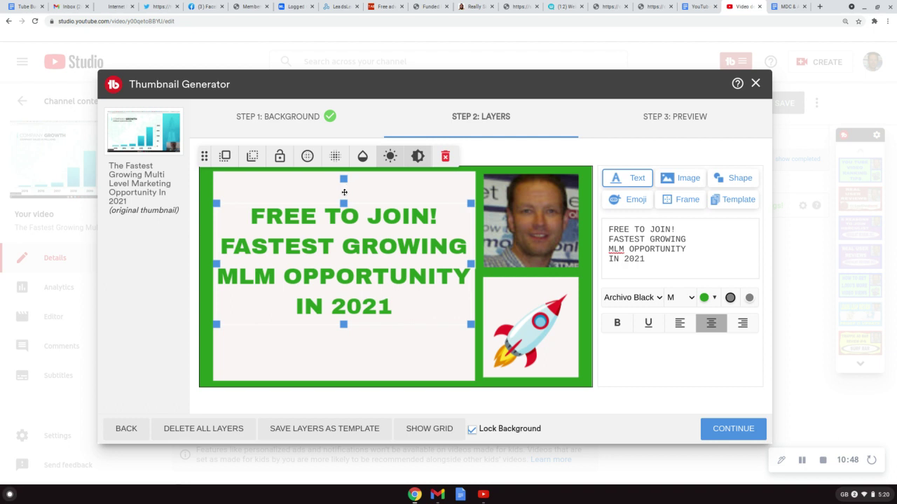
- Stretch the text block vertically to fill the blank area's full height, then deselect it
{"action": "left_click_drag", "start_coordinate": [343, 203], "coordinate": [343, 177]}
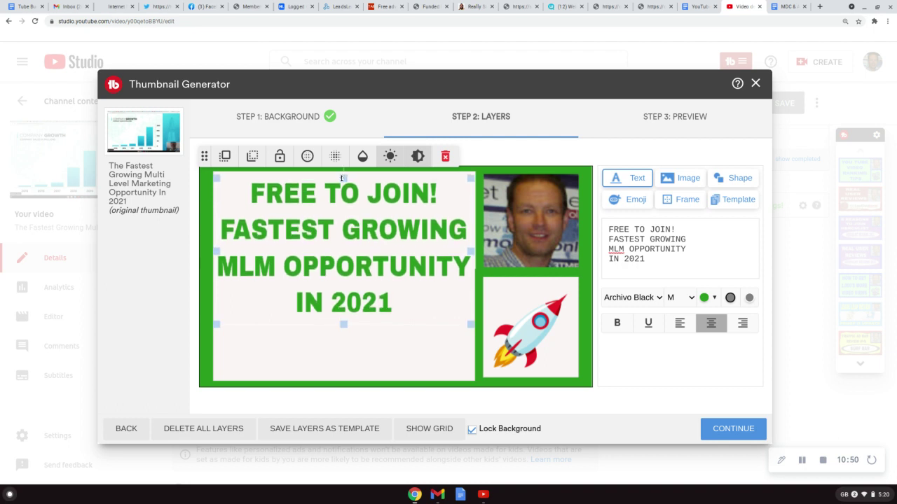
{"action": "left_click_drag", "start_coordinate": [343, 325], "coordinate": [346, 386]}
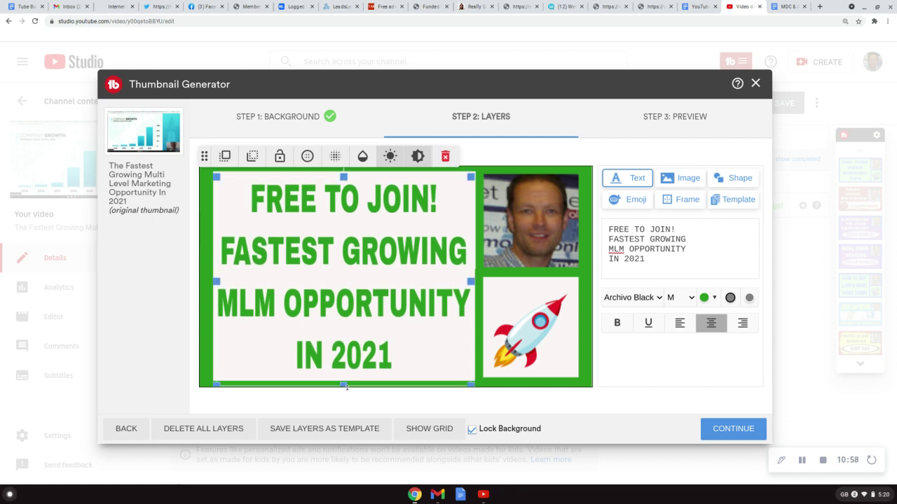
{"action": "left_click", "coordinate": [522, 244]}
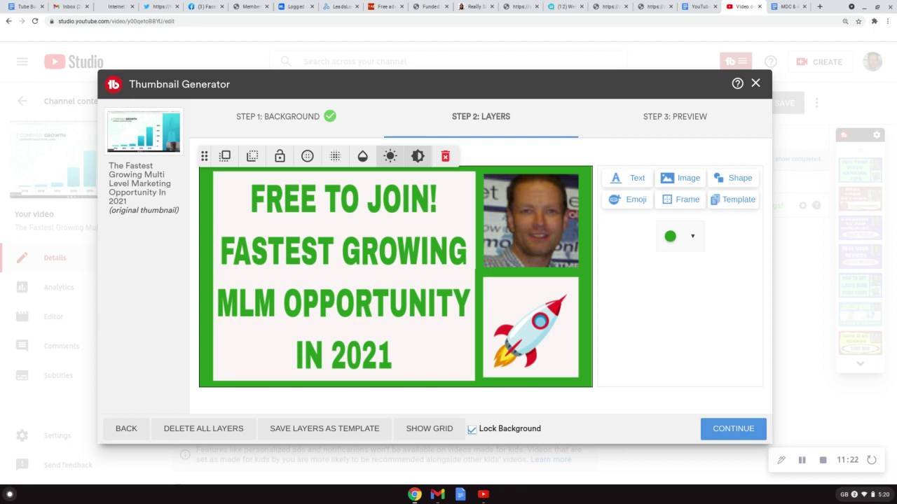
- Continue to the thumbnail preview and review the tips on close-up faces and readable text size
{"action": "left_click", "coordinate": [730, 430]}
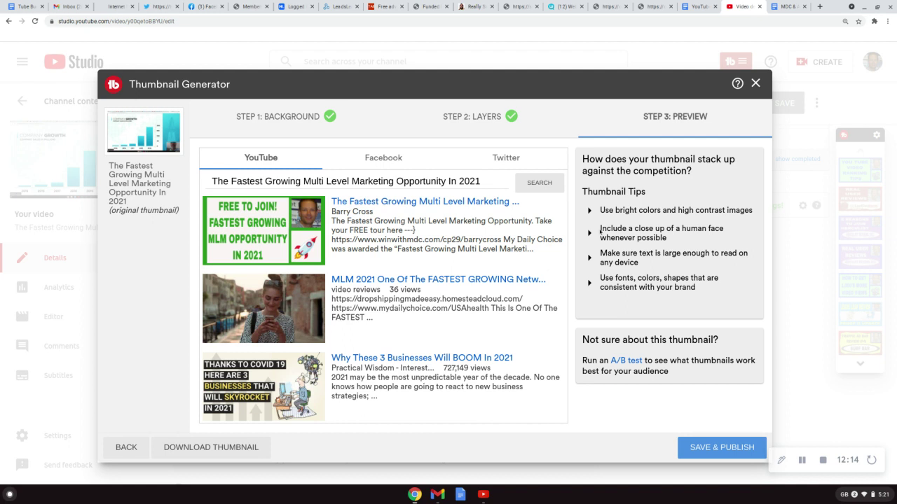
{"action": "left_click_drag", "start_coordinate": [599, 231], "coordinate": [665, 239]}
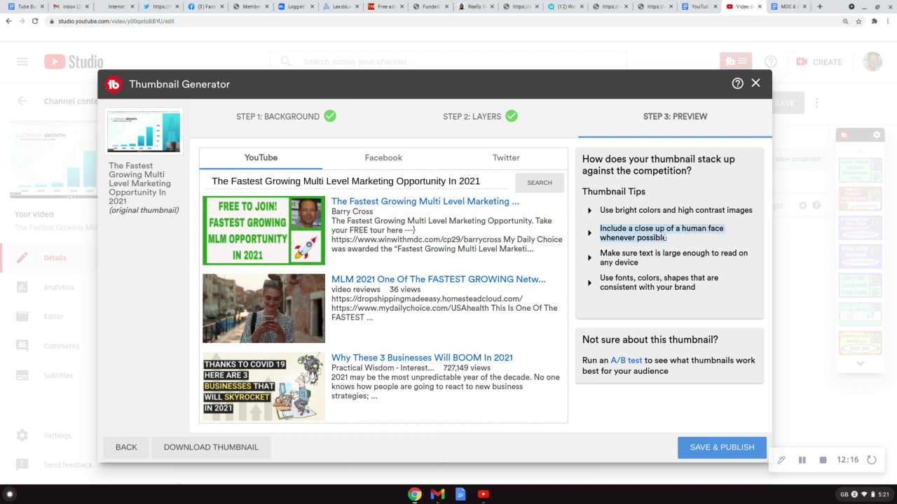
{"action": "left_click_drag", "start_coordinate": [601, 255], "coordinate": [660, 266]}
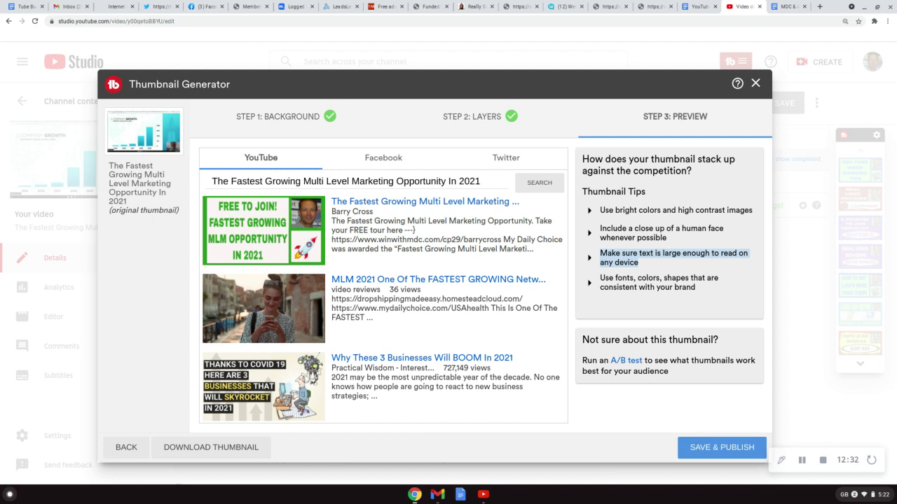
- Save and publish the thumbnail to the video, then reload the video details page
{"action": "left_click", "coordinate": [721, 448]}
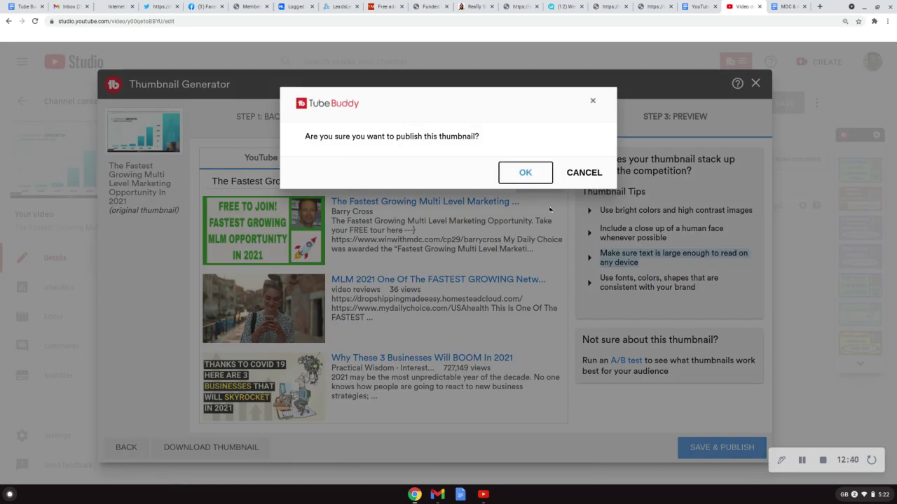
{"action": "left_click", "coordinate": [524, 173]}
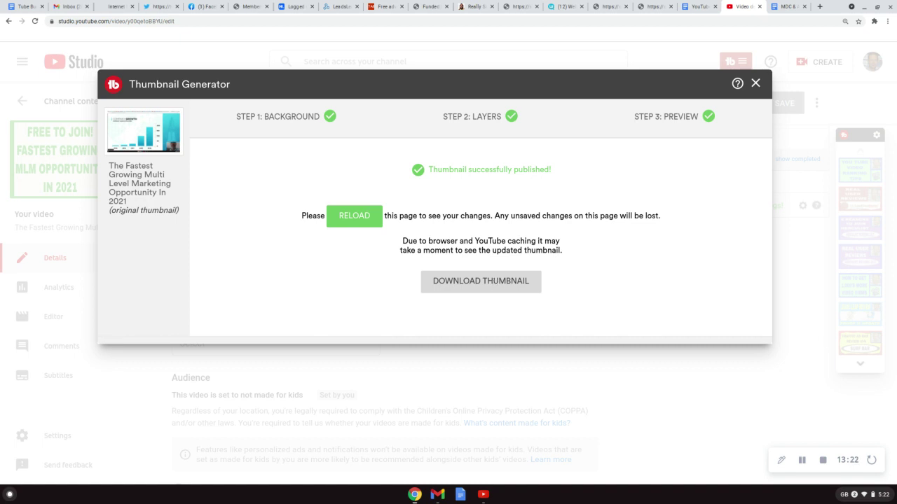
{"action": "left_click", "coordinate": [354, 218]}
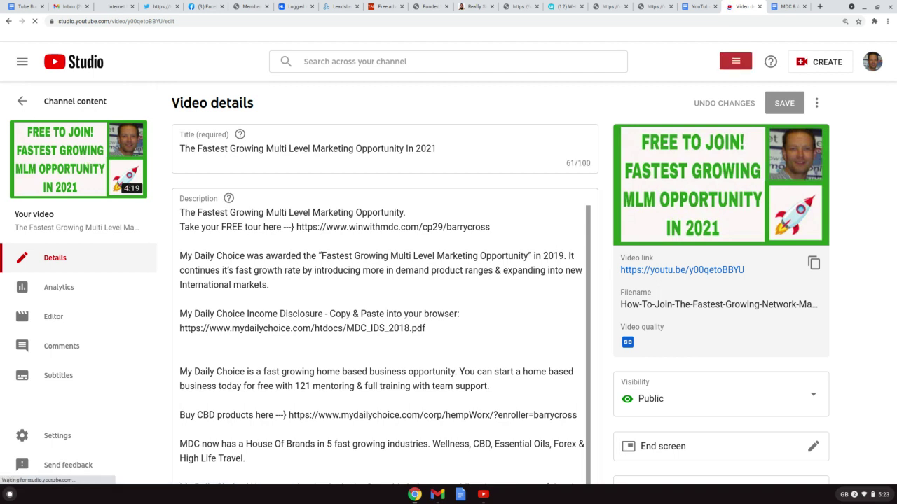
- Look through the video details page, examining the description, audience, tags, recommended tags, licence and comment settings
{"action": "scroll", "coordinate": [605, 281], "scroll_direction": "down", "scroll_amount": 10}
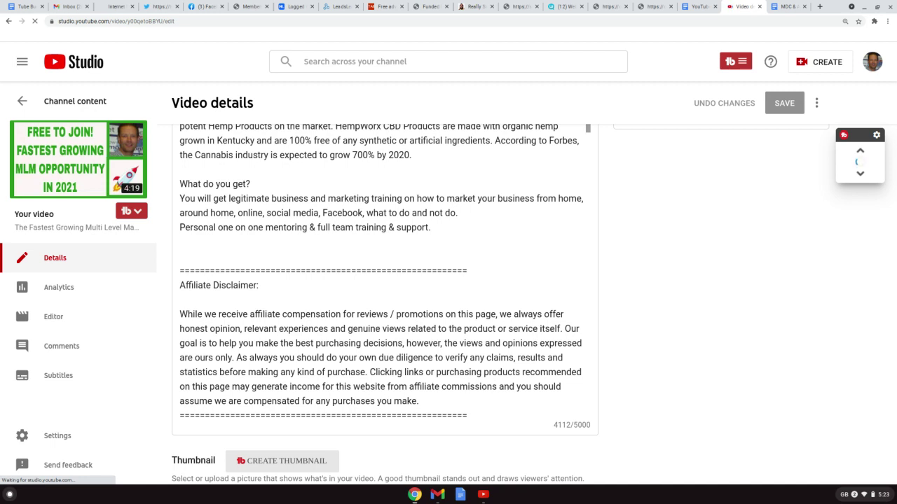
{"action": "scroll", "coordinate": [614, 300], "scroll_direction": "down", "scroll_amount": 5}
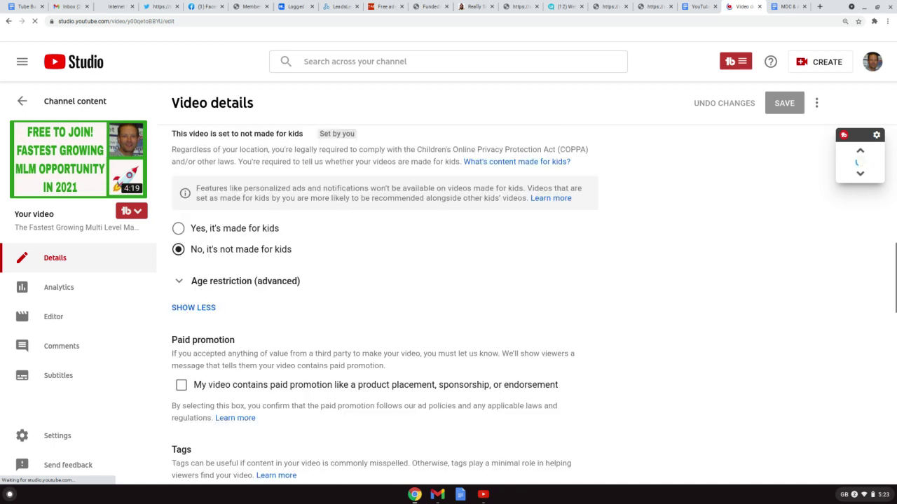
{"action": "scroll", "coordinate": [449, 307], "scroll_direction": "down", "scroll_amount": 3}
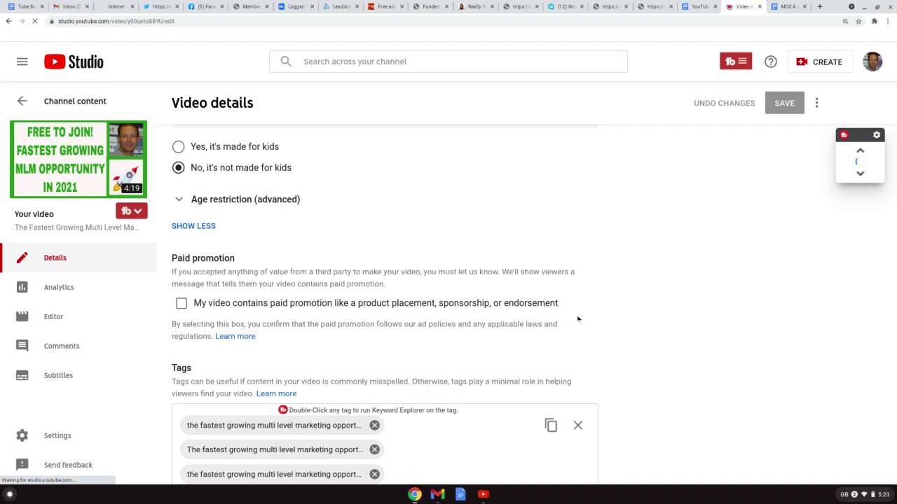
{"action": "scroll", "coordinate": [637, 317], "scroll_direction": "down", "scroll_amount": 2}
{"action": "scroll", "coordinate": [449, 304], "scroll_direction": "down", "scroll_amount": 1}
{"action": "scroll", "coordinate": [448, 304], "scroll_direction": "down", "scroll_amount": 2}
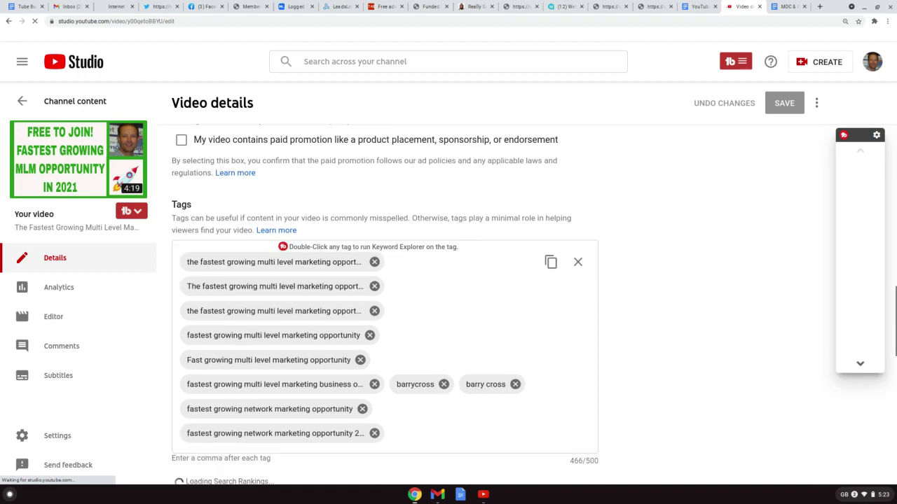
{"action": "scroll", "coordinate": [385, 304], "scroll_direction": "down", "scroll_amount": 4}
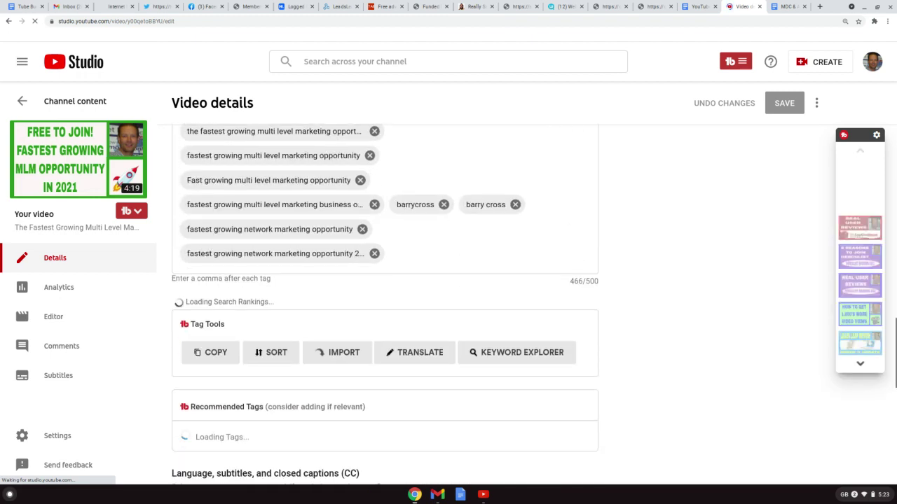
{"action": "scroll", "coordinate": [384, 304], "scroll_direction": "down", "scroll_amount": 1}
{"action": "scroll", "coordinate": [385, 304], "scroll_direction": "down", "scroll_amount": 3}
{"action": "scroll", "coordinate": [384, 304], "scroll_direction": "down", "scroll_amount": 7}
{"action": "scroll", "coordinate": [384, 300], "scroll_direction": "up", "scroll_amount": 1}
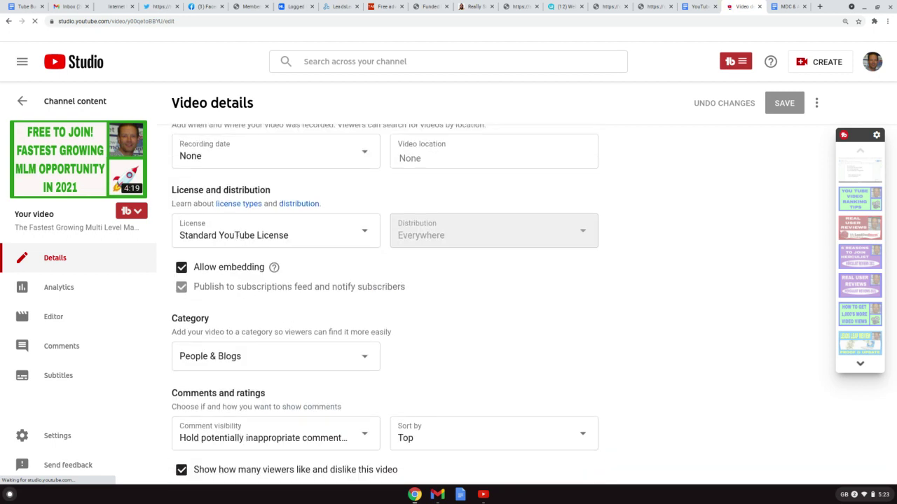
{"action": "scroll", "coordinate": [385, 300], "scroll_direction": "up", "scroll_amount": 5}
{"action": "scroll", "coordinate": [384, 304], "scroll_direction": "up", "scroll_amount": 9}
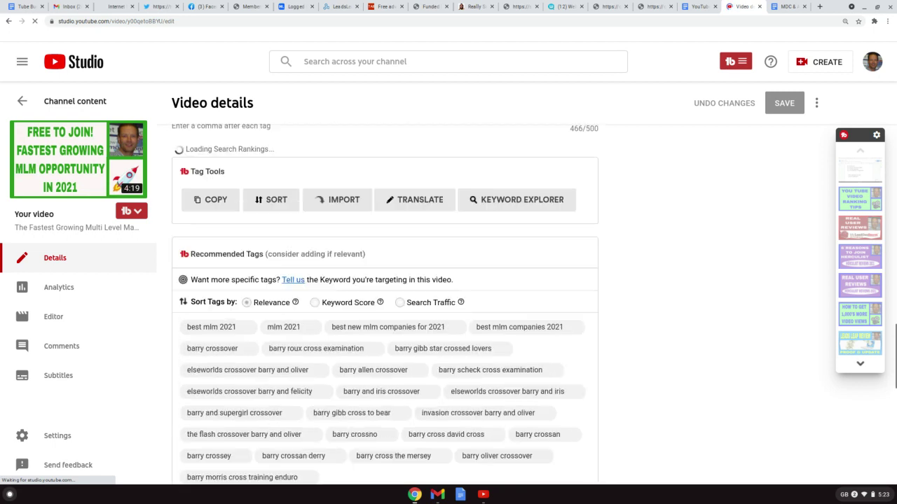
{"action": "scroll", "coordinate": [384, 304], "scroll_direction": "up", "scroll_amount": 15}
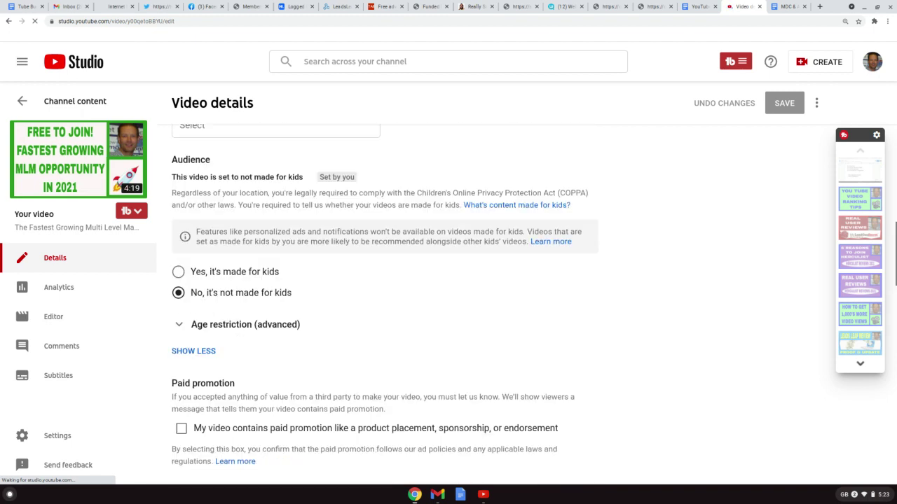